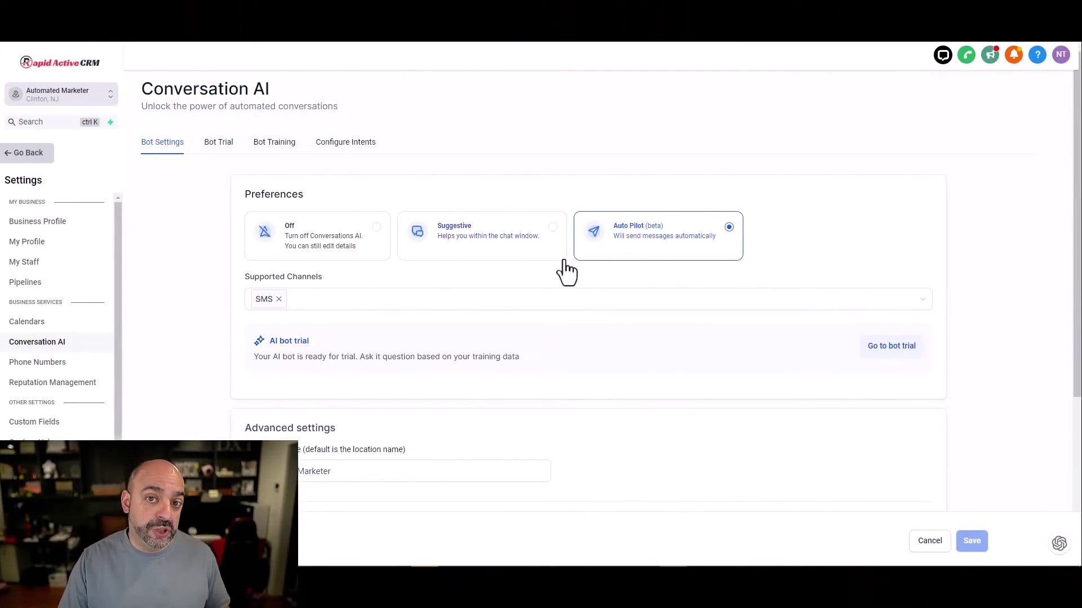
Step: Switch from the sub-account to the agency view and its sub-account list
click(59, 97)
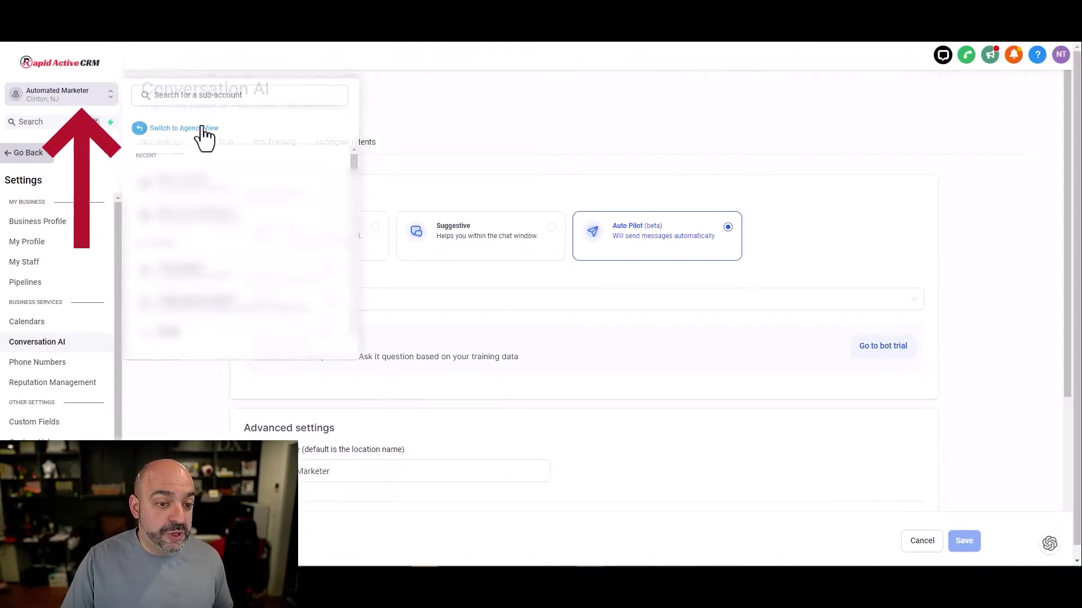
click(203, 133)
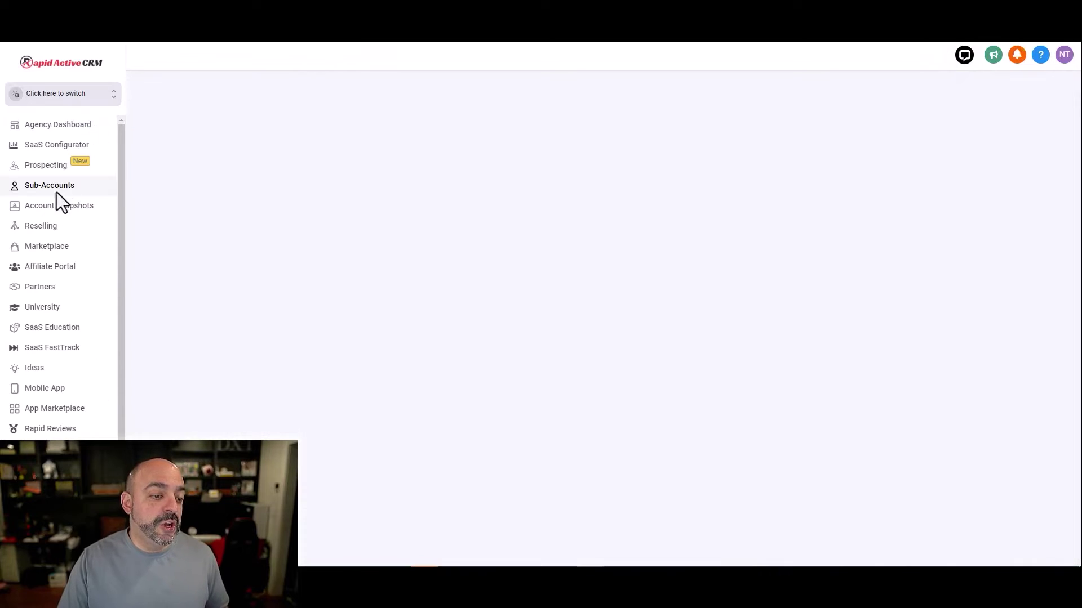
click(37, 187)
Step: In agency Settings > Company, confirm the Enable Conversation AI toggle is on
click(34, 551)
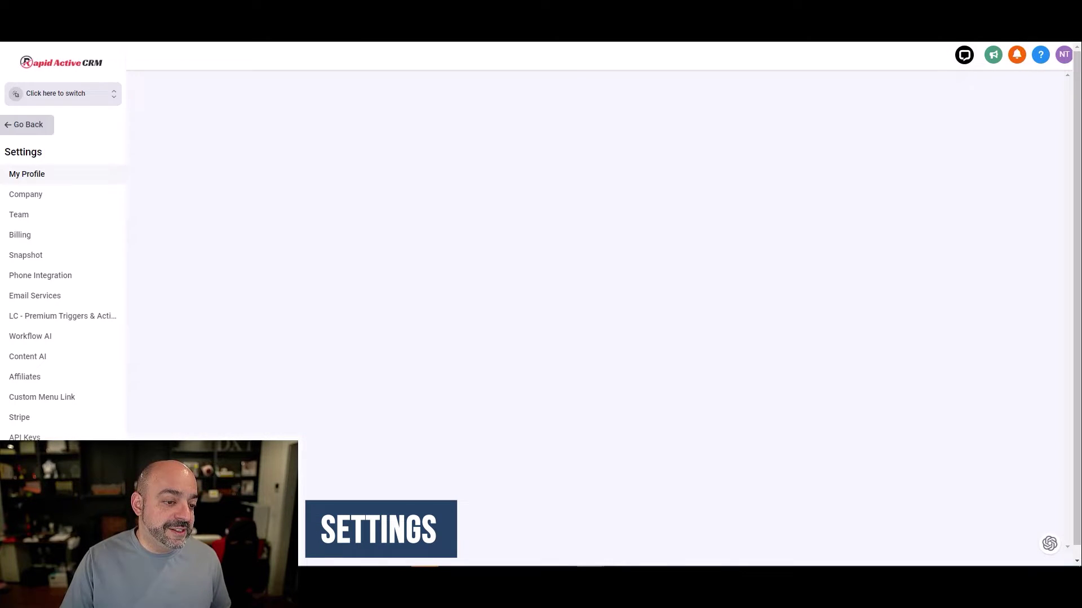
click(40, 194)
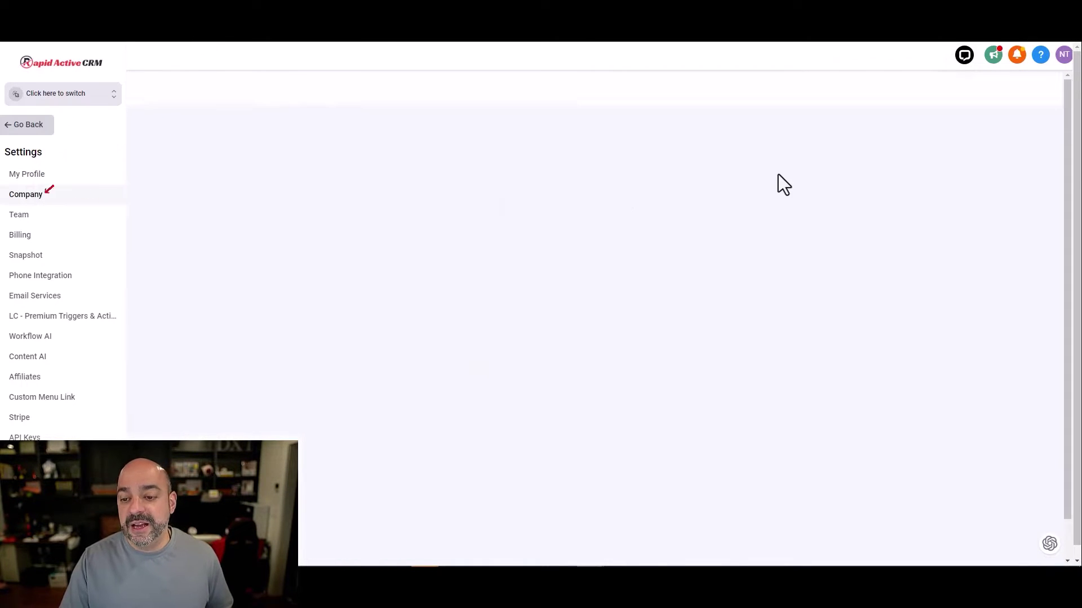
scroll(780, 203, down, 10)
scroll(783, 219, down, 2)
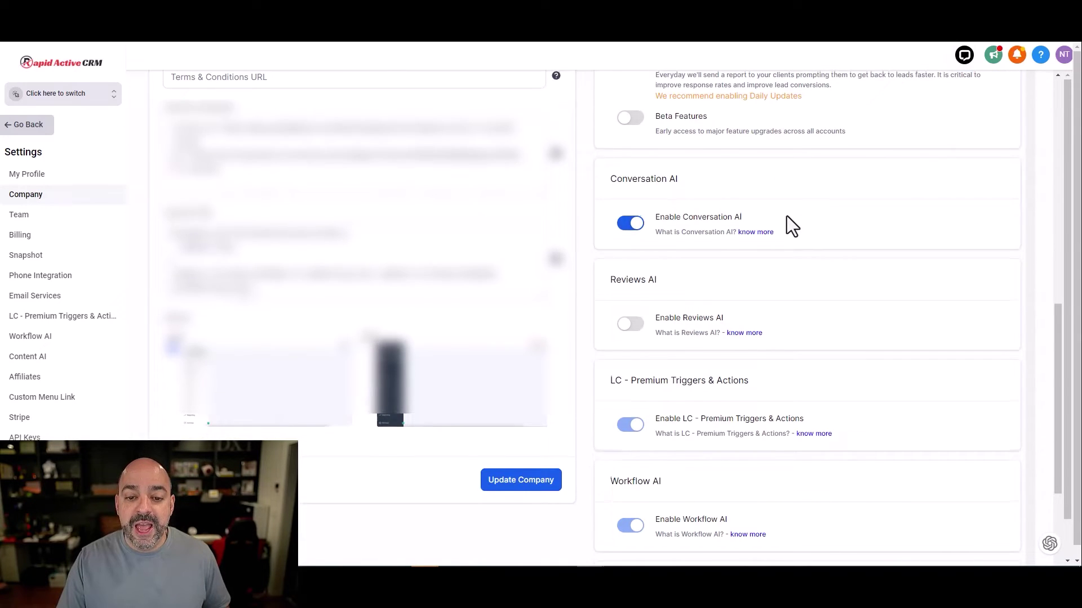
scroll(787, 215, down, 3)
scroll(755, 186, up, 1)
scroll(722, 147, up, 2)
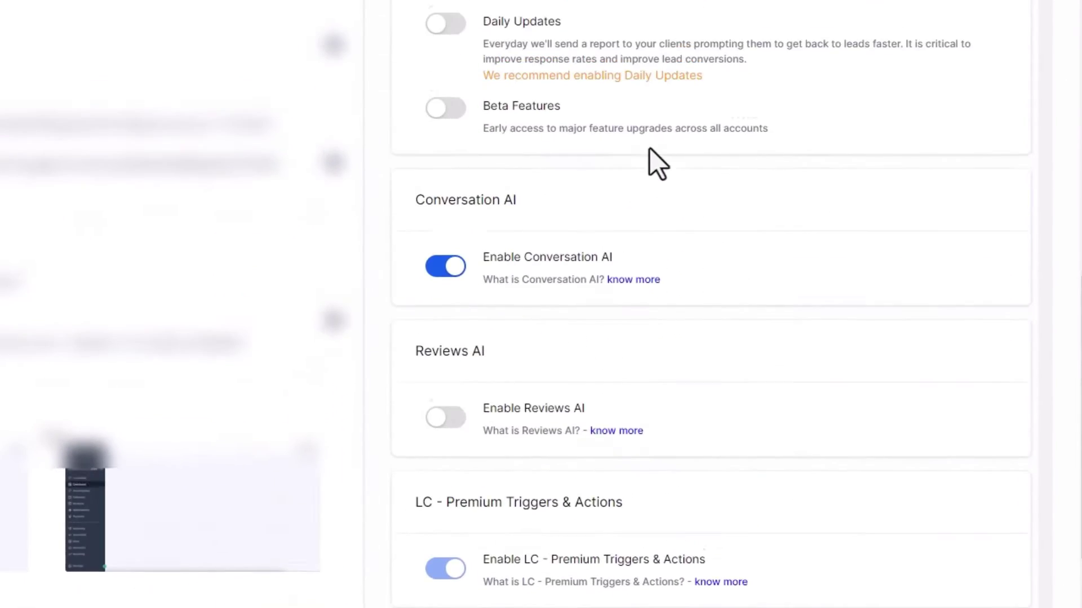
scroll(722, 147, down, 4)
scroll(682, 148, down, 1)
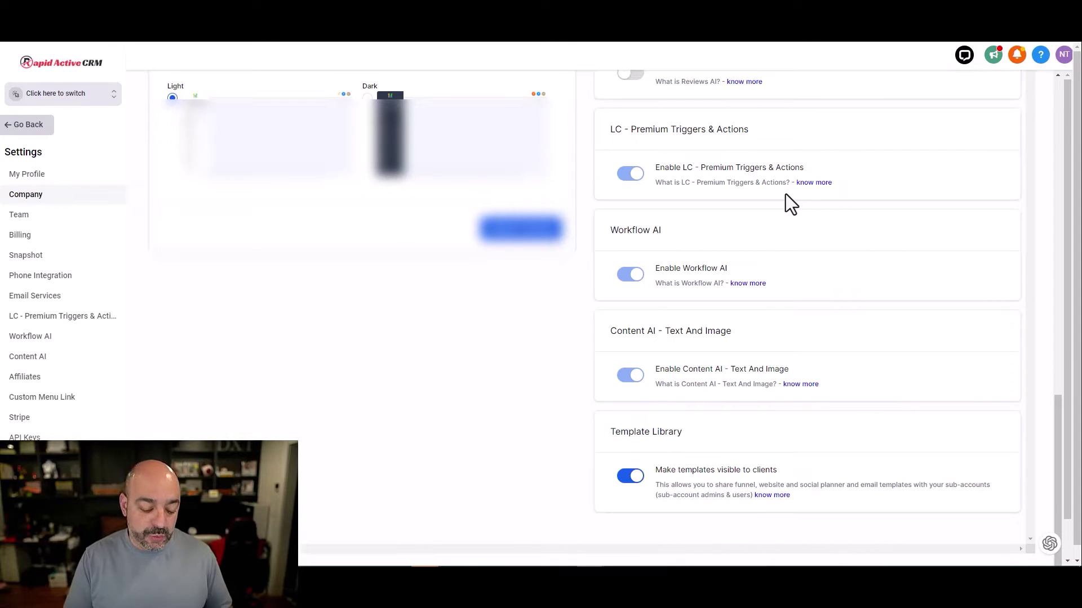
scroll(683, 172, up, 3)
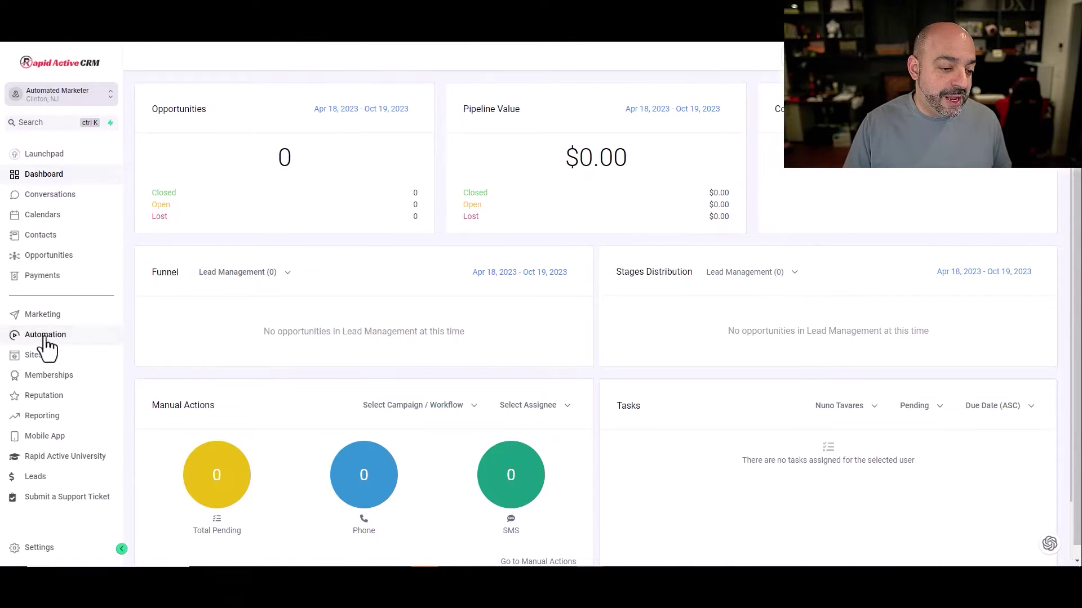
Step: Open the sub-account's Conversation AI settings, showing Auto Pilot (beta) mode for SMS
click(48, 551)
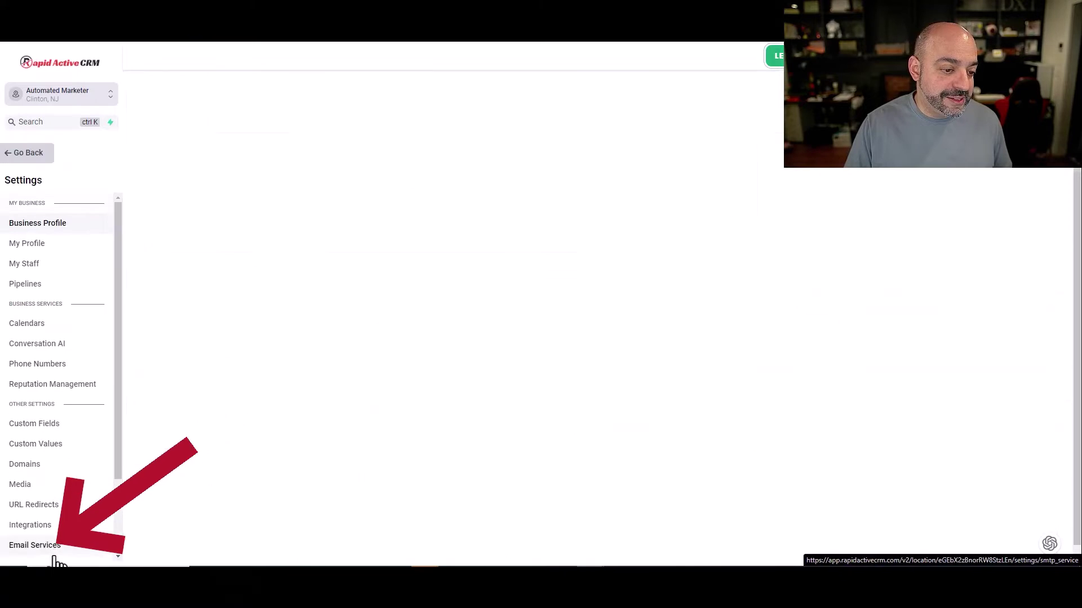
click(54, 345)
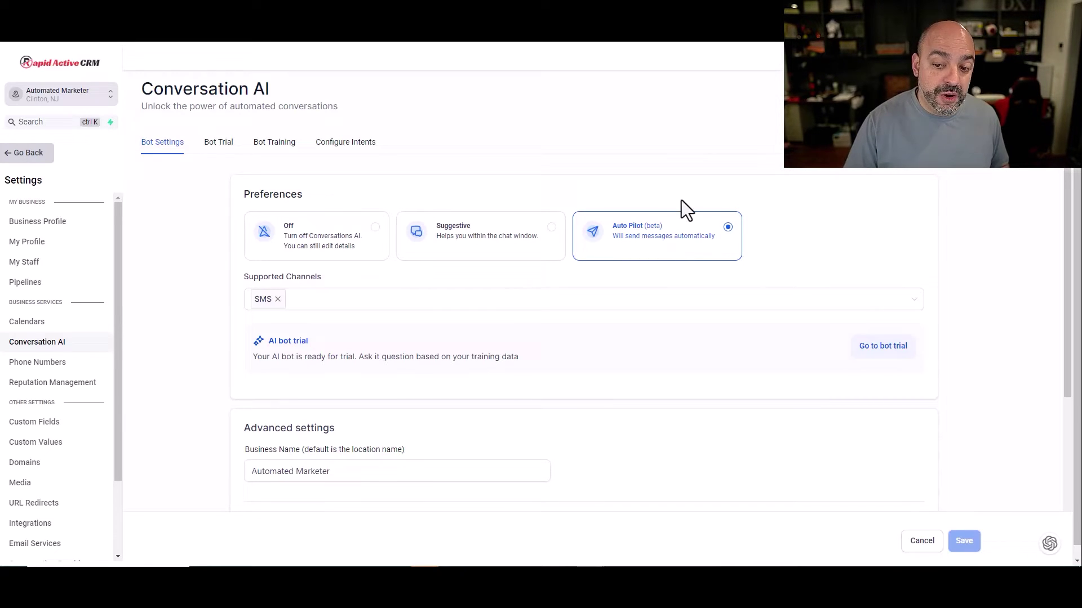
click(685, 217)
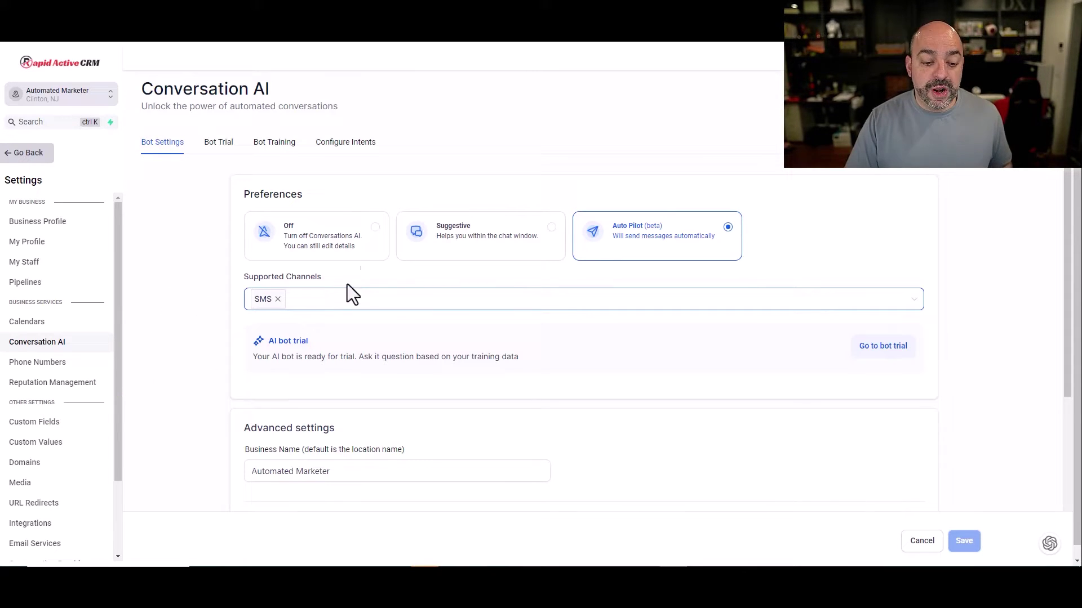
scroll(1009, 174, down, 3)
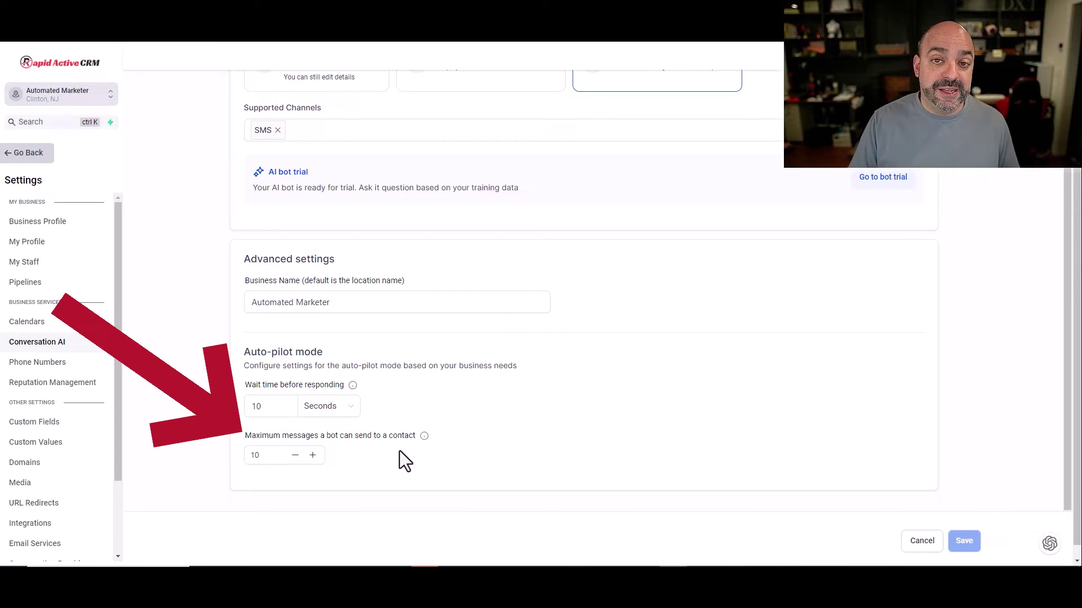
mouse_move(424, 436)
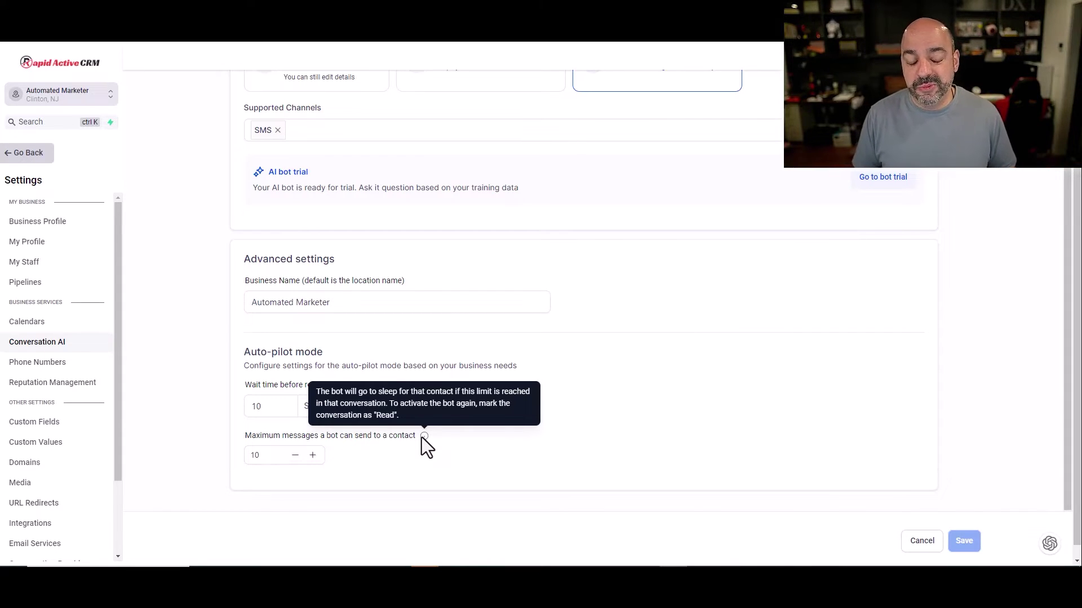
scroll(674, 394, up, 3)
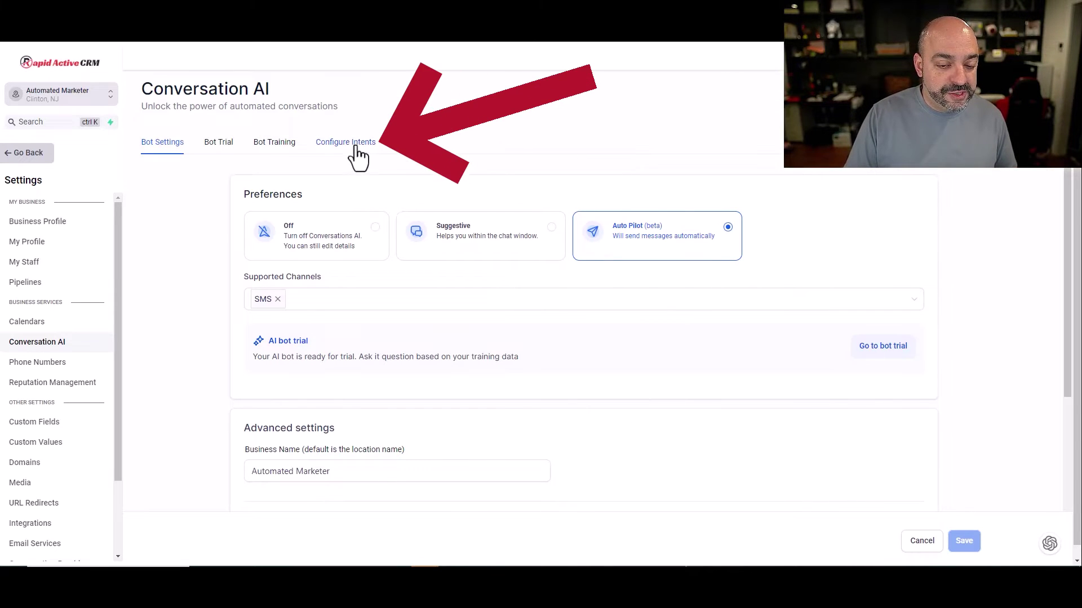
Step: In Configure Intents, add a fourth blank Conversation Flow question for Appointment Booking
click(357, 154)
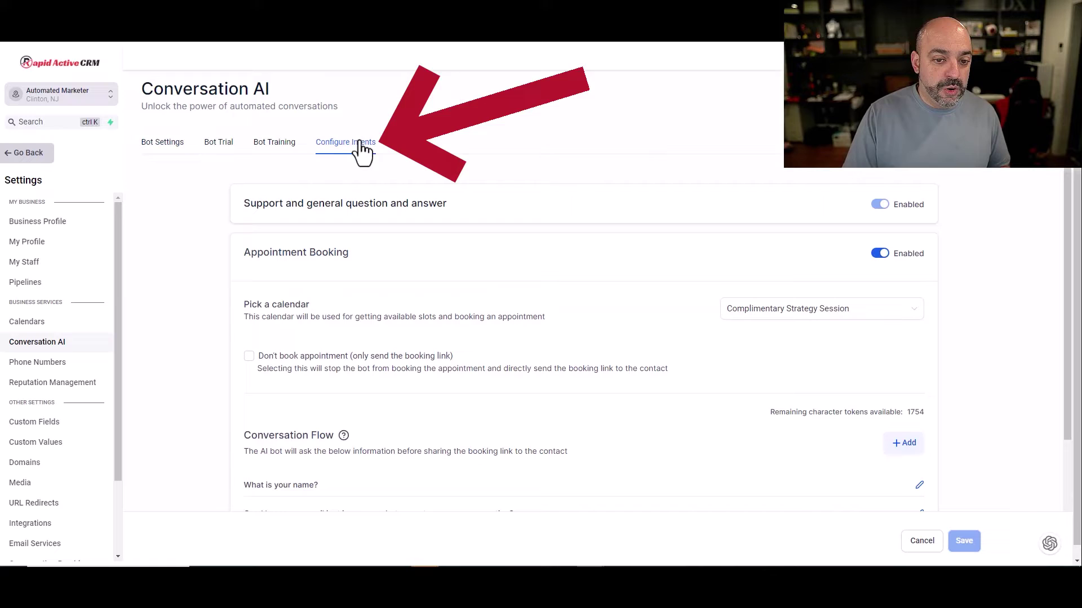
scroll(648, 138, down, 1)
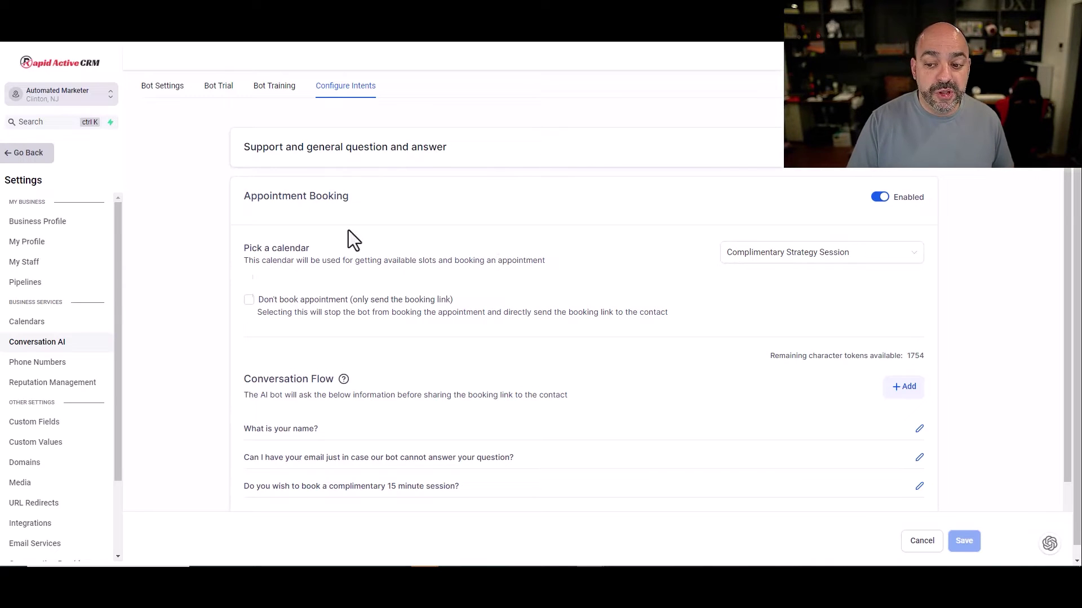
scroll(459, 287, down, 2)
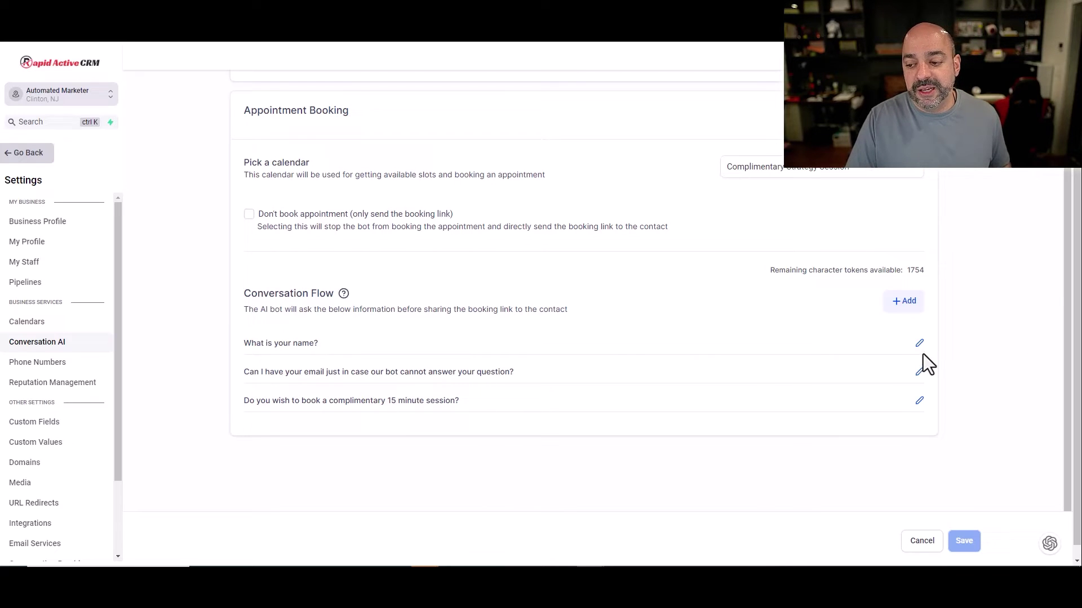
click(904, 302)
click(454, 361)
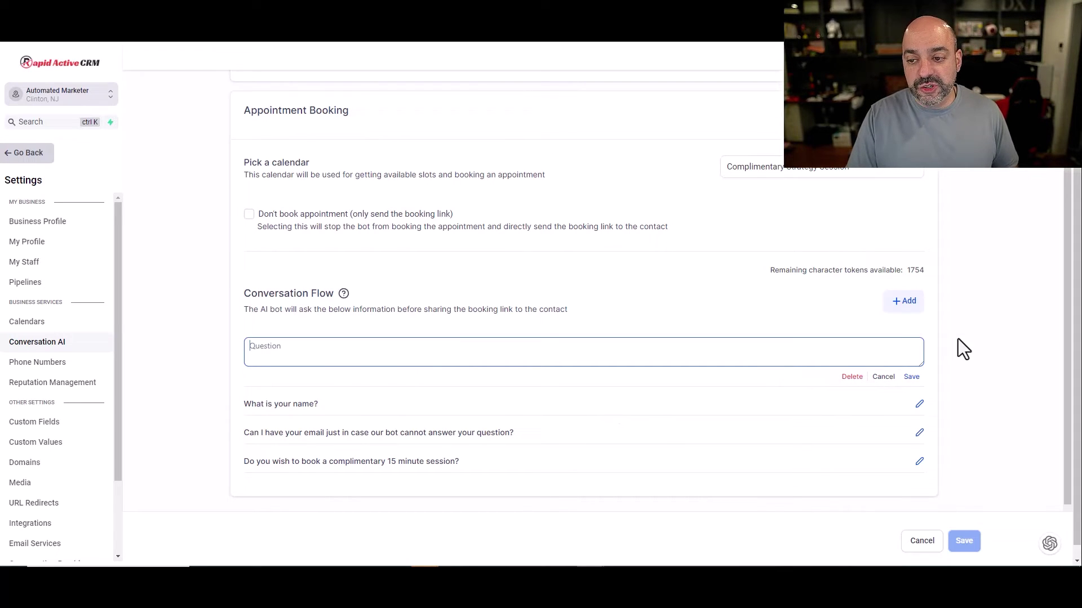
scroll(833, 398, up, 3)
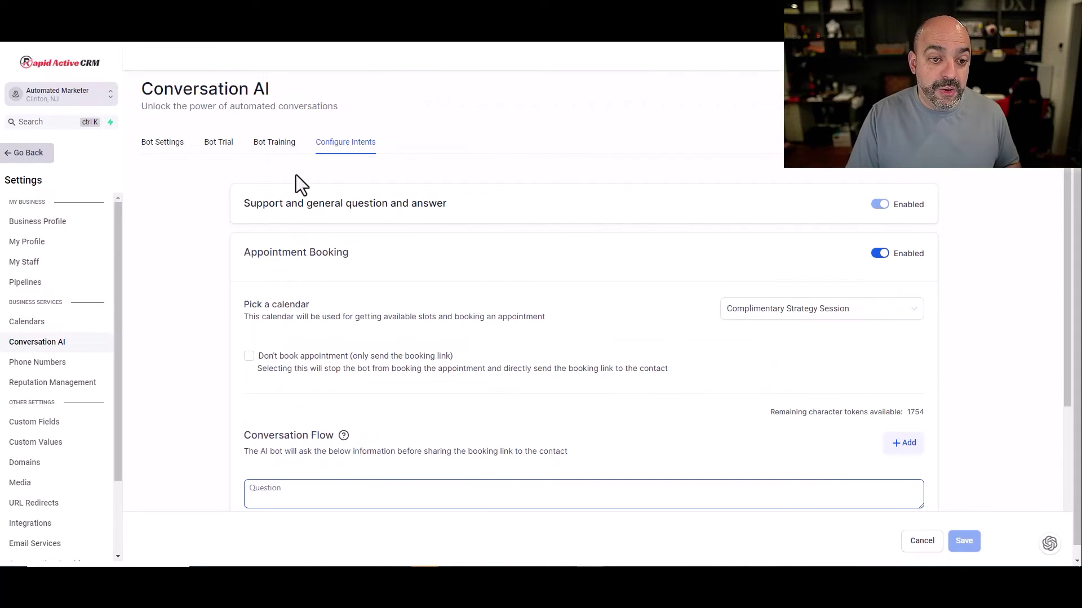
Step: In Bot Training, expand the services, special offers and free resources FAQ answers
click(277, 145)
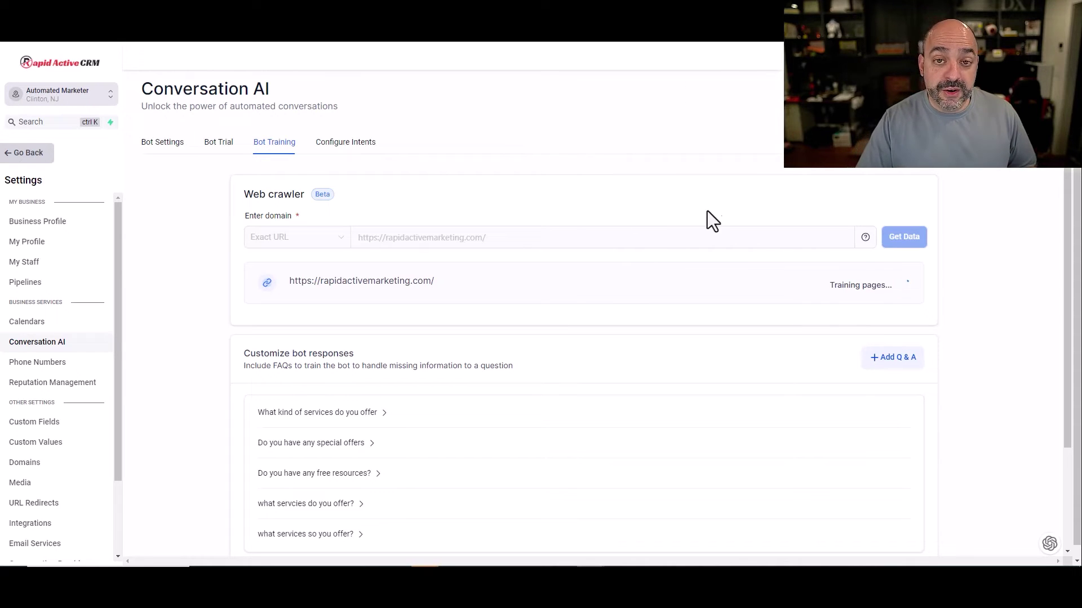
scroll(650, 208, down, 3)
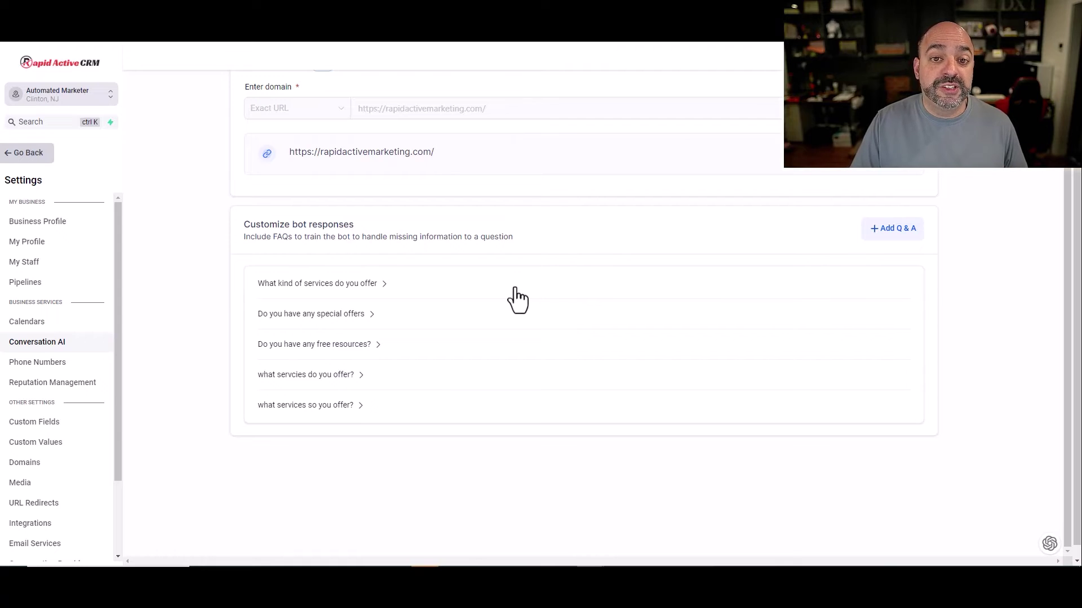
click(399, 289)
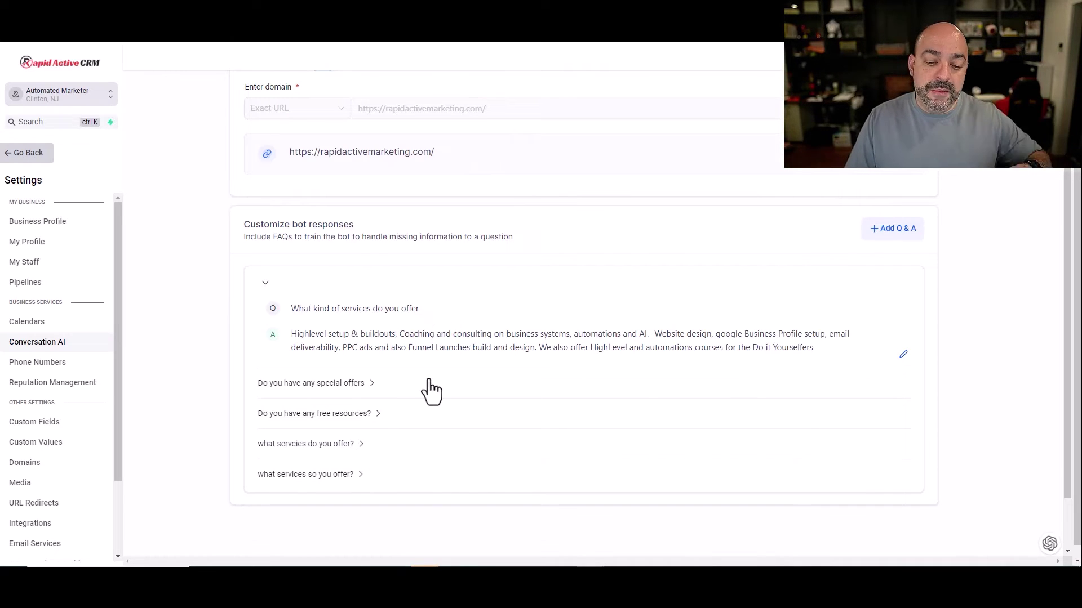
click(359, 388)
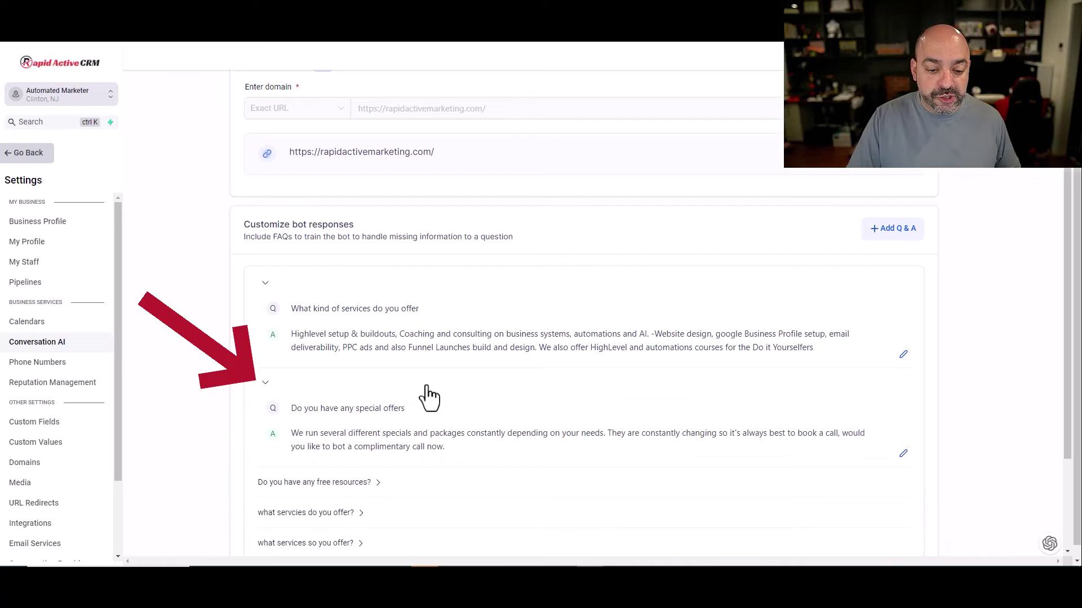
scroll(413, 392, down, 2)
click(345, 376)
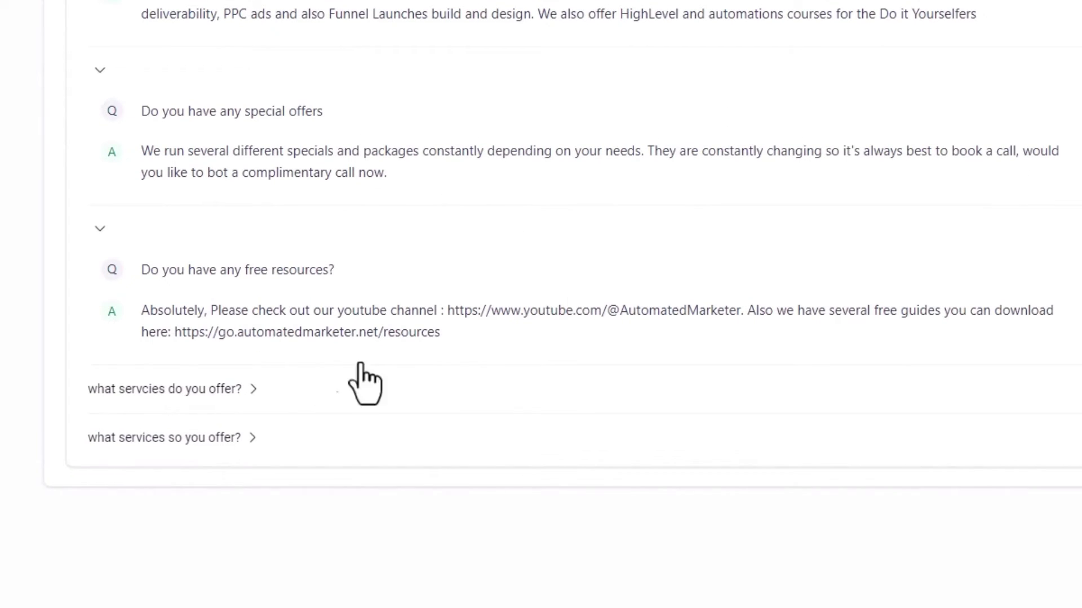
scroll(688, 353, up, 5)
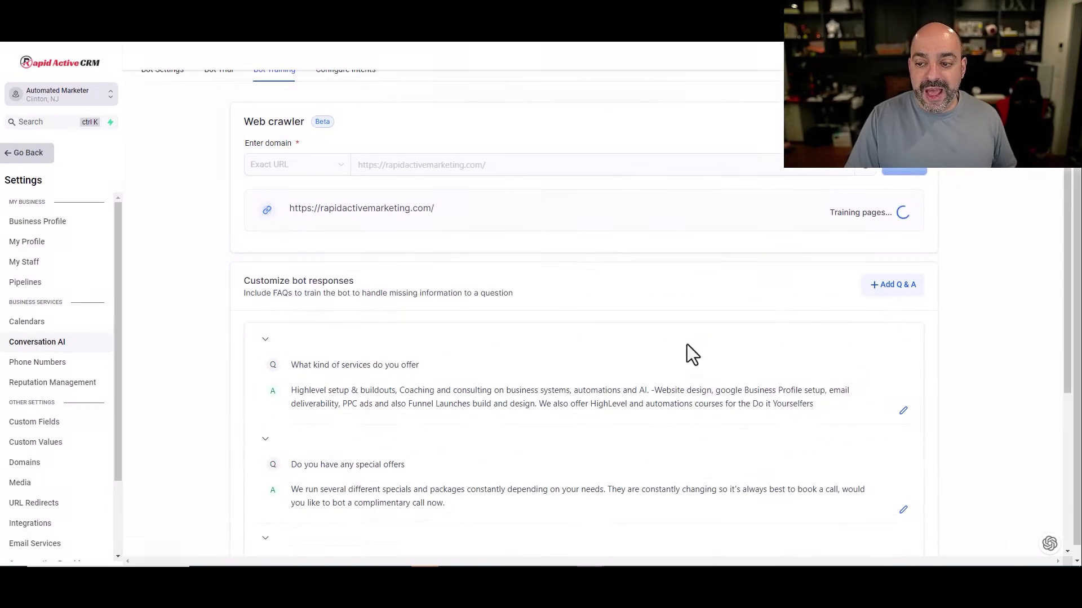
Step: Save FAQ 'What are your hours?' answered 'Monday through Friday 9am-5pm, do you wish to book an appointment?'
click(892, 298)
click(328, 358)
text(Wha)
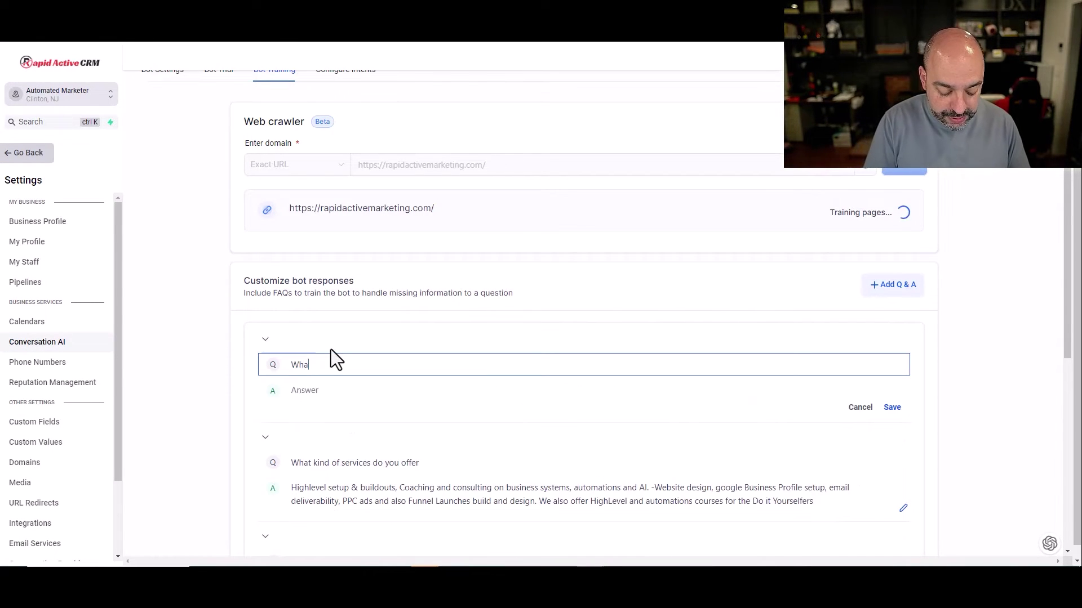
text(t are your hours?)
click(310, 394)
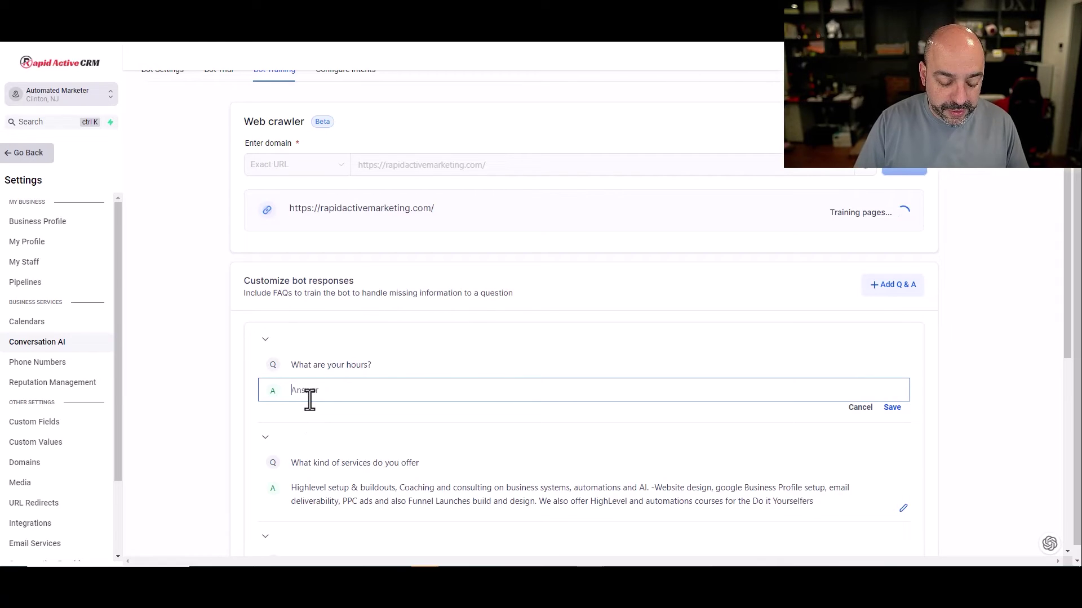
text(Monday throug)
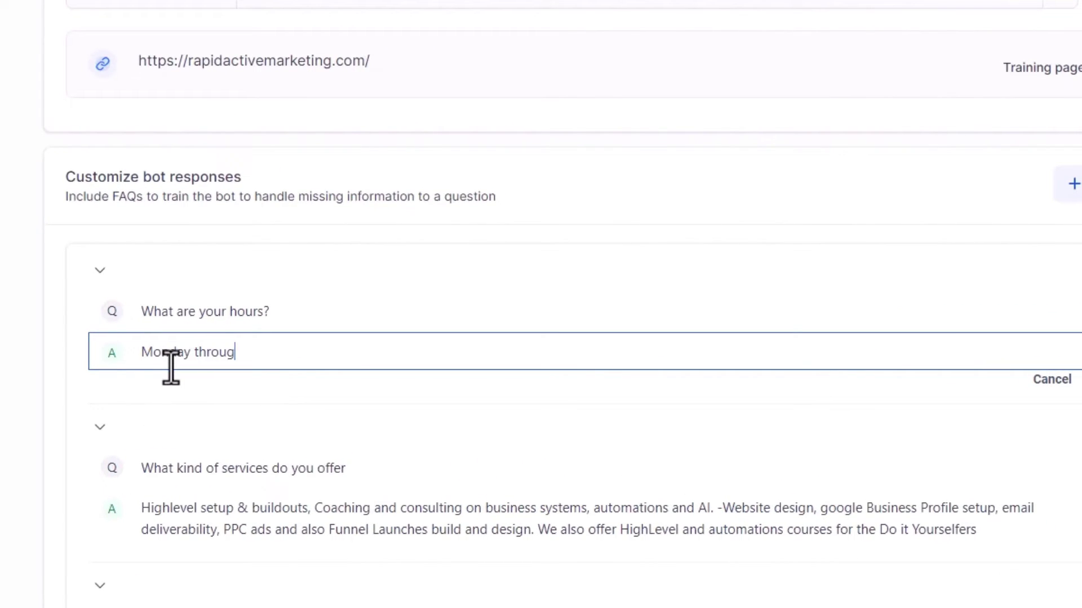
text(h Friday 9-5)
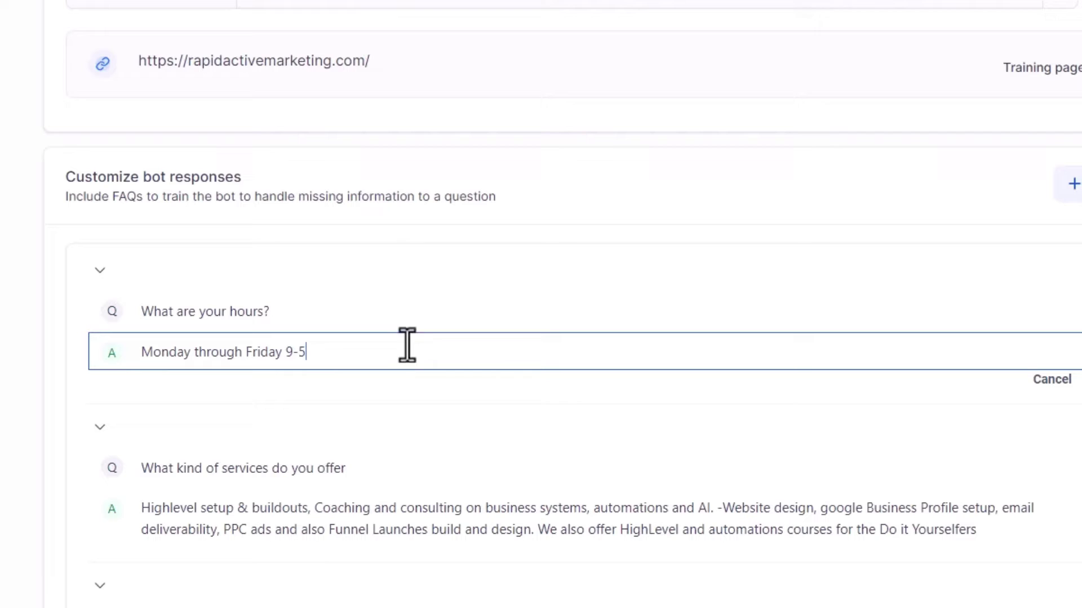
click(293, 352)
text(am)
key(End)
text(pm, do you wish t)
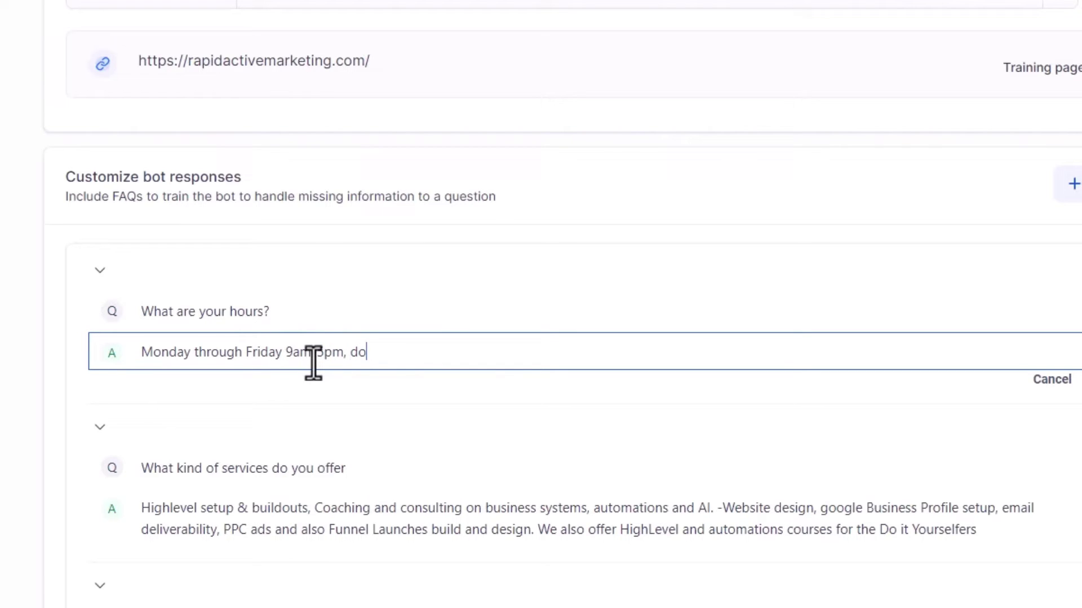
text(o book an appointment)
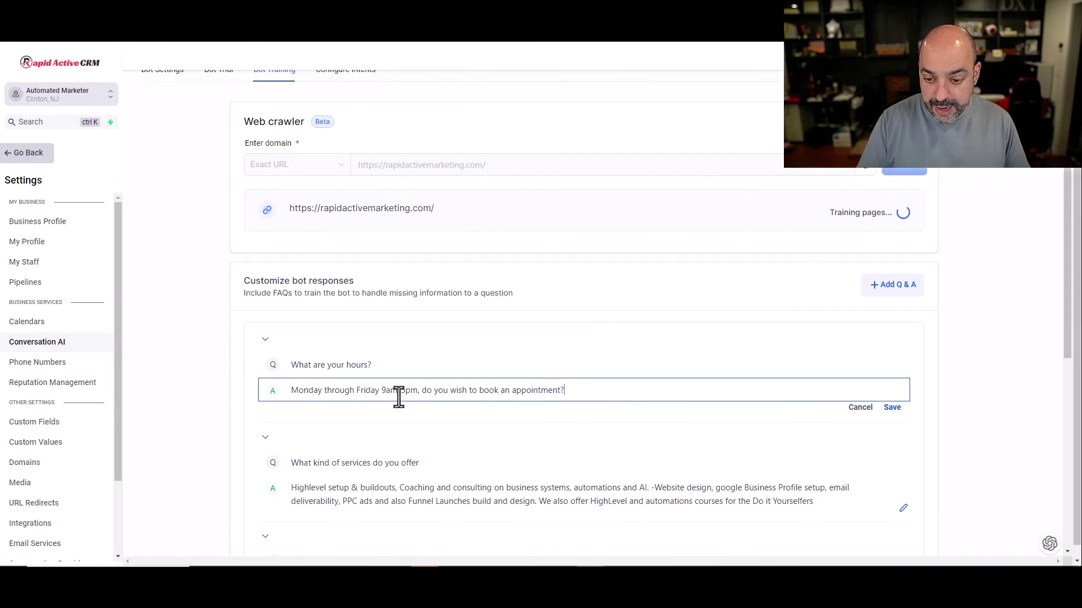
text(?)
click(892, 408)
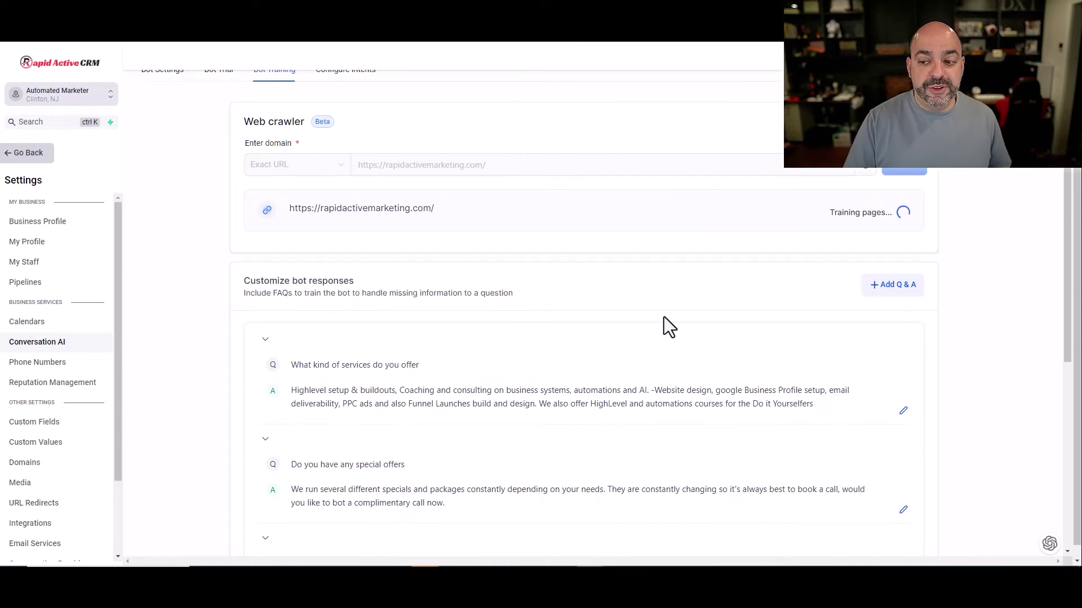
Step: Review the bot's settings, intents and training tabs, ending on the Bot Trial chat
scroll(662, 309, up, 2)
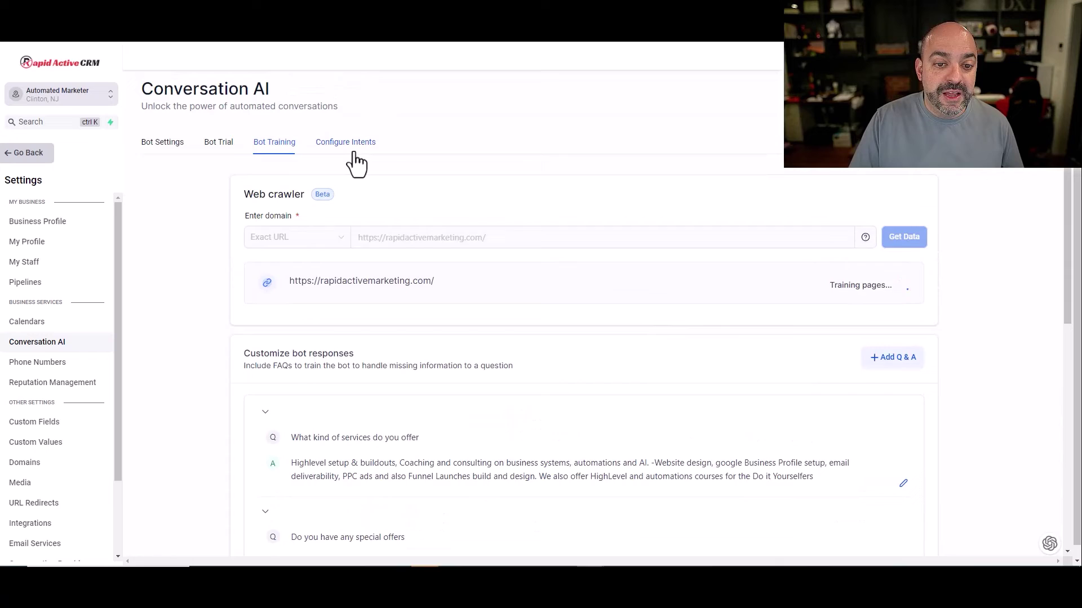
click(354, 153)
click(277, 151)
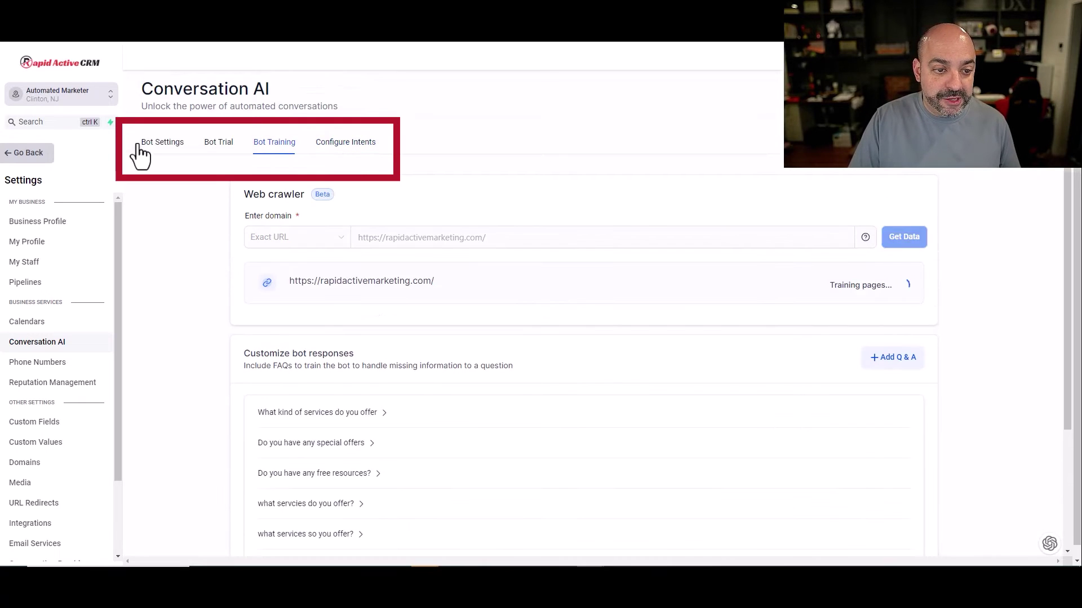
click(152, 151)
click(364, 158)
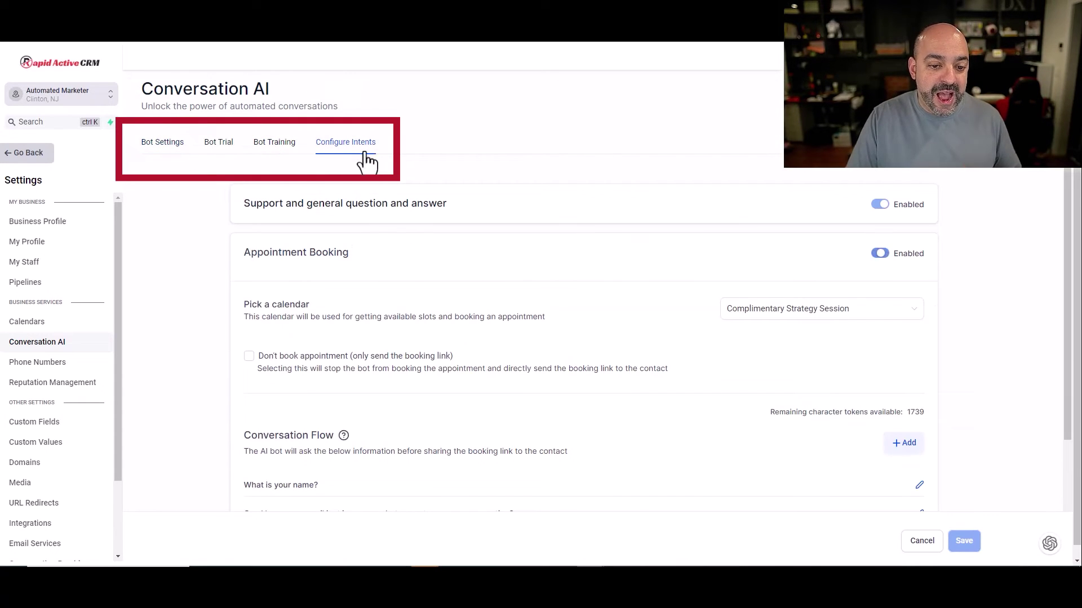
click(282, 156)
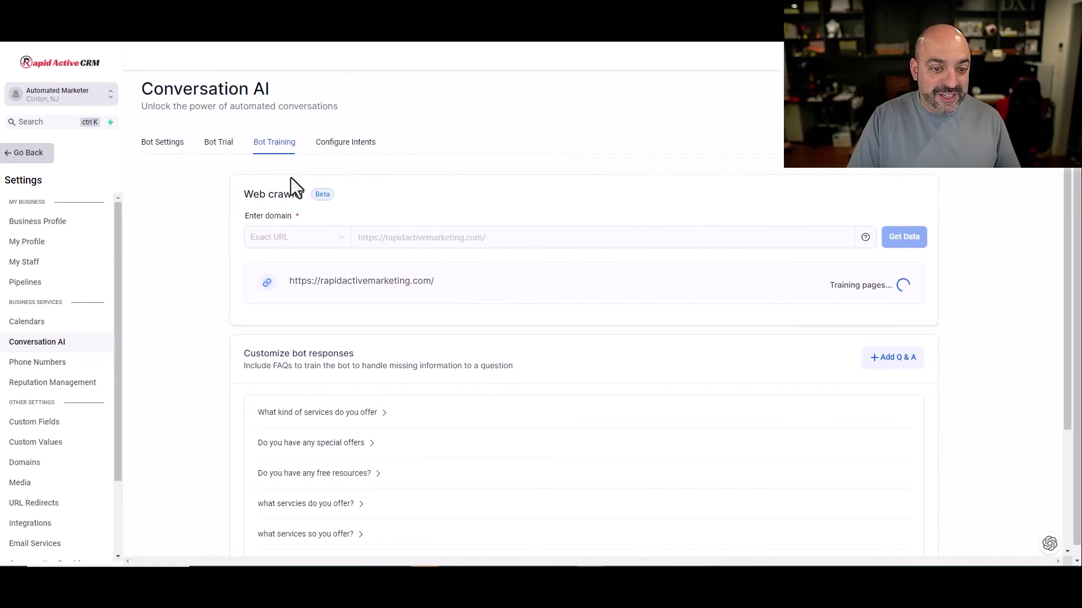
click(214, 148)
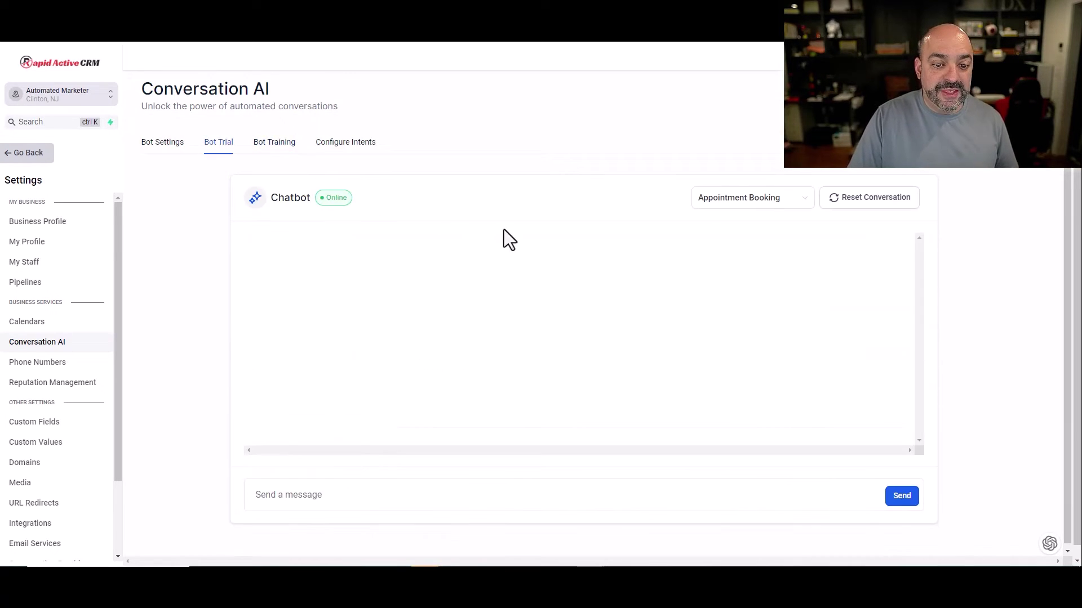
Step: Send the trial bot a greeting, then reply with a first name
click(381, 495)
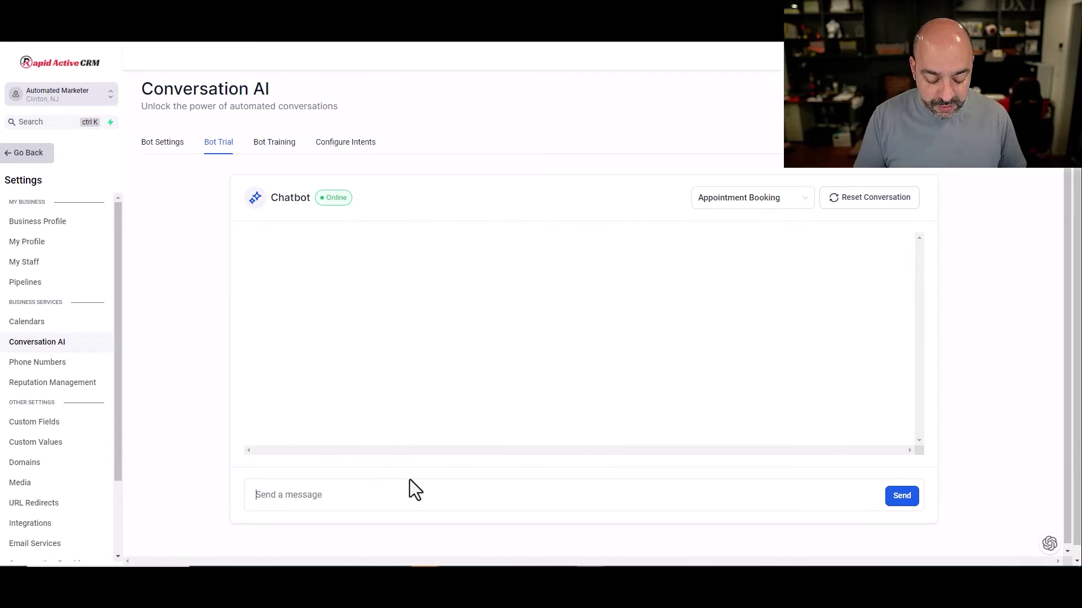
text(Fay)
key(Return)
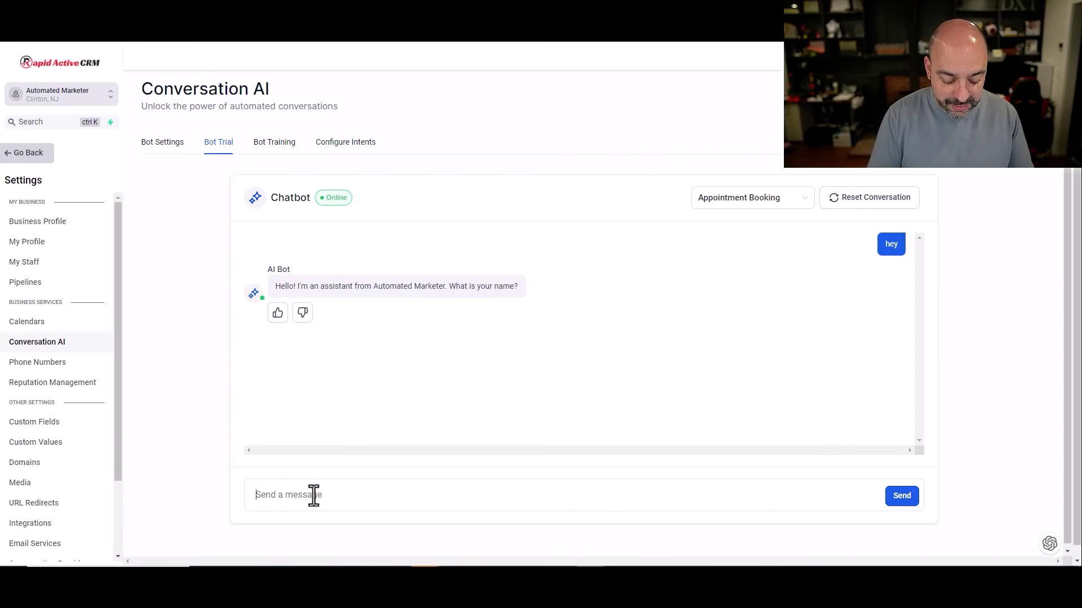
text(Nuno)
key(Return)
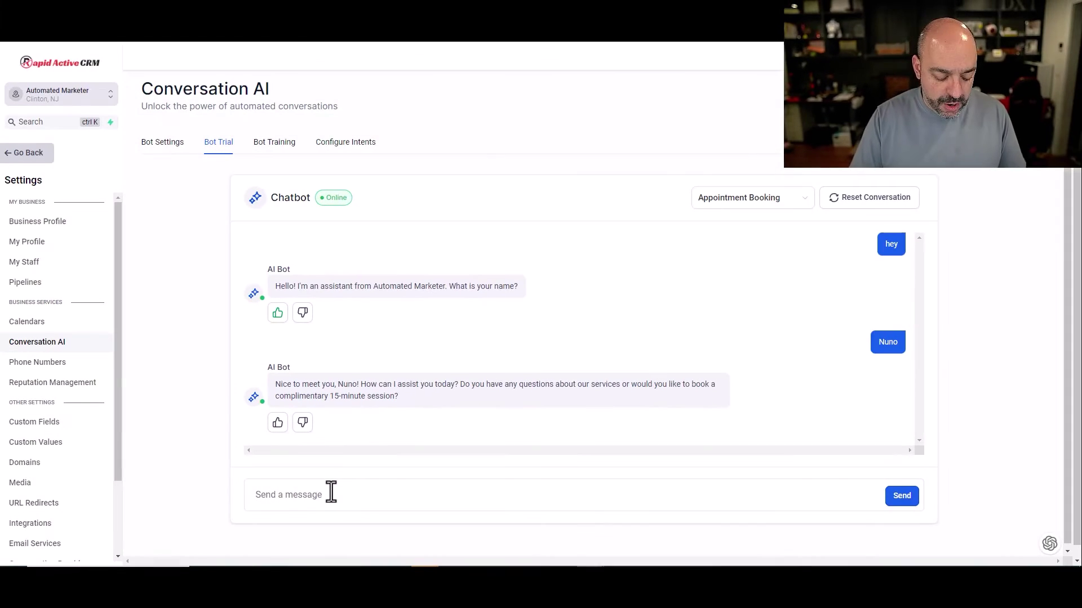
Step: Ask the bot 'what services do you offer' and rate its welcome reply helpful
click(204, 515)
text(what se)
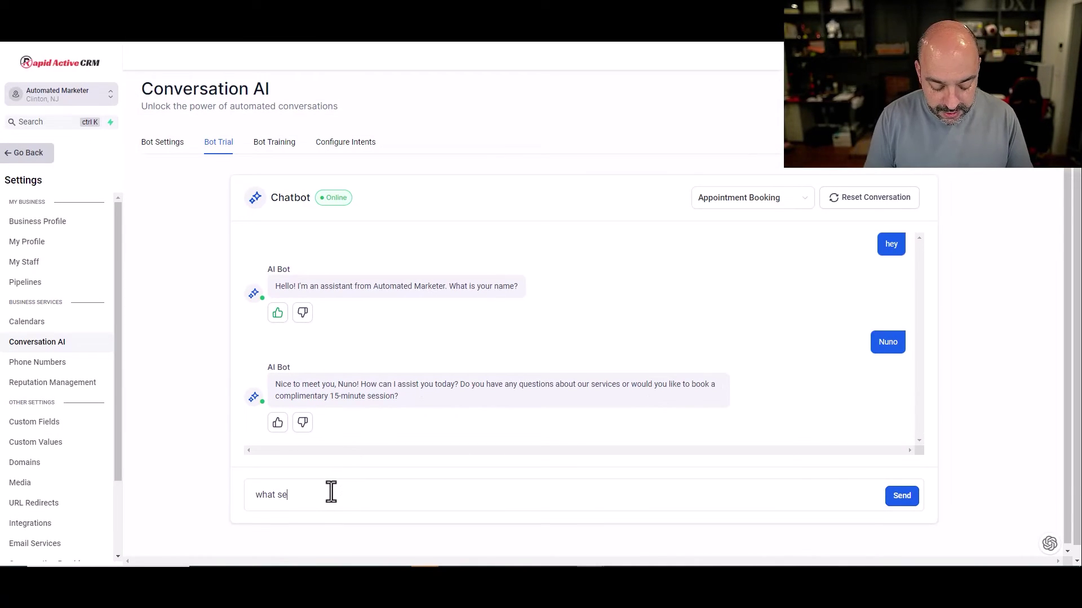
text(rvcies)
key(BackSpace)
key(BackSpace)
key(BackSpace)
key(BackSpace)
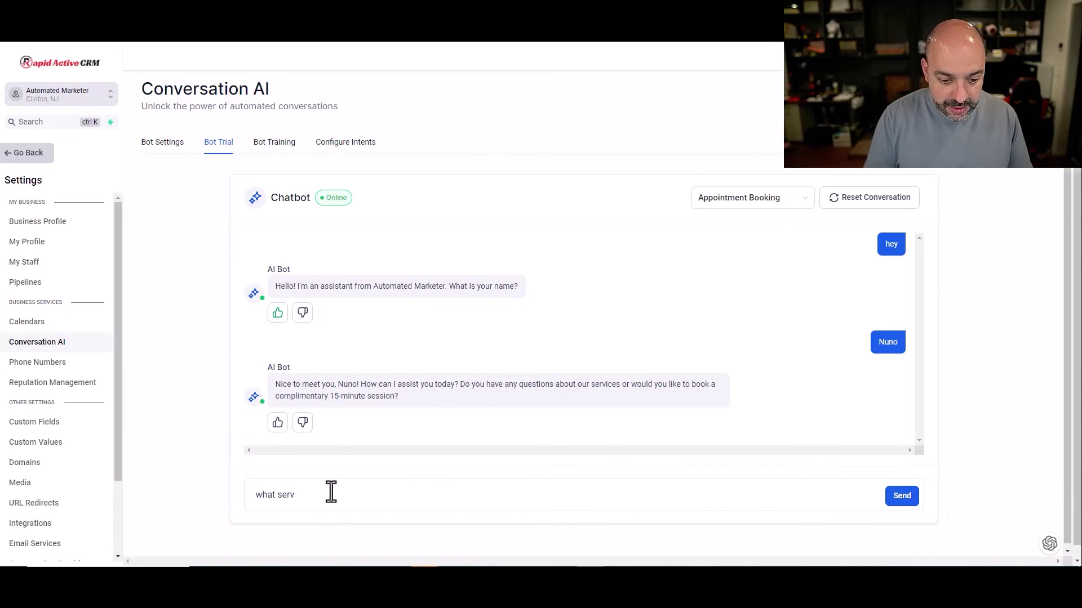
text(ices)
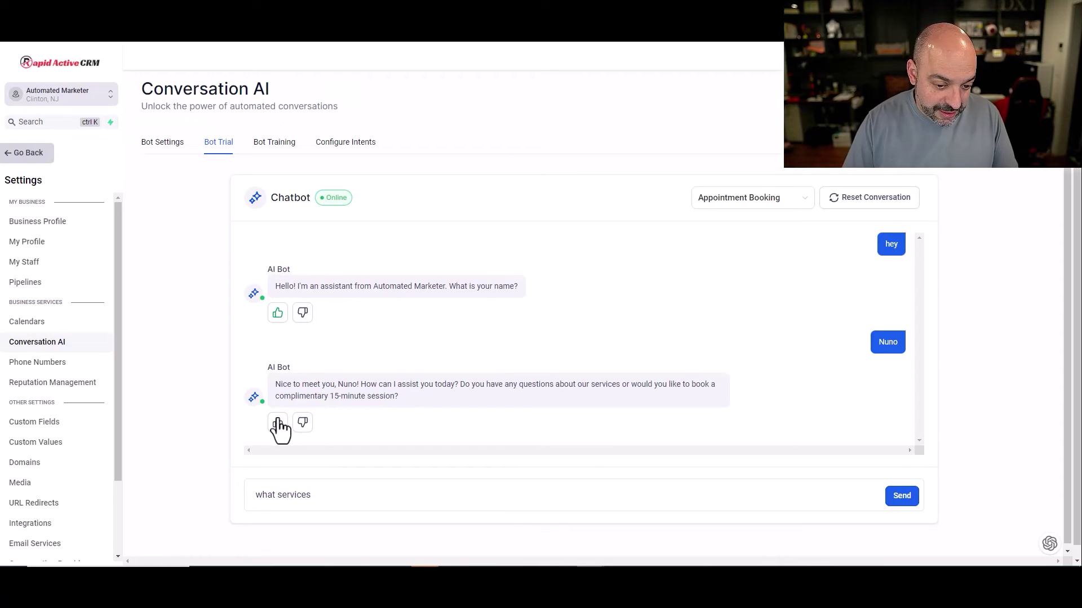
click(277, 422)
text(s do you offer)
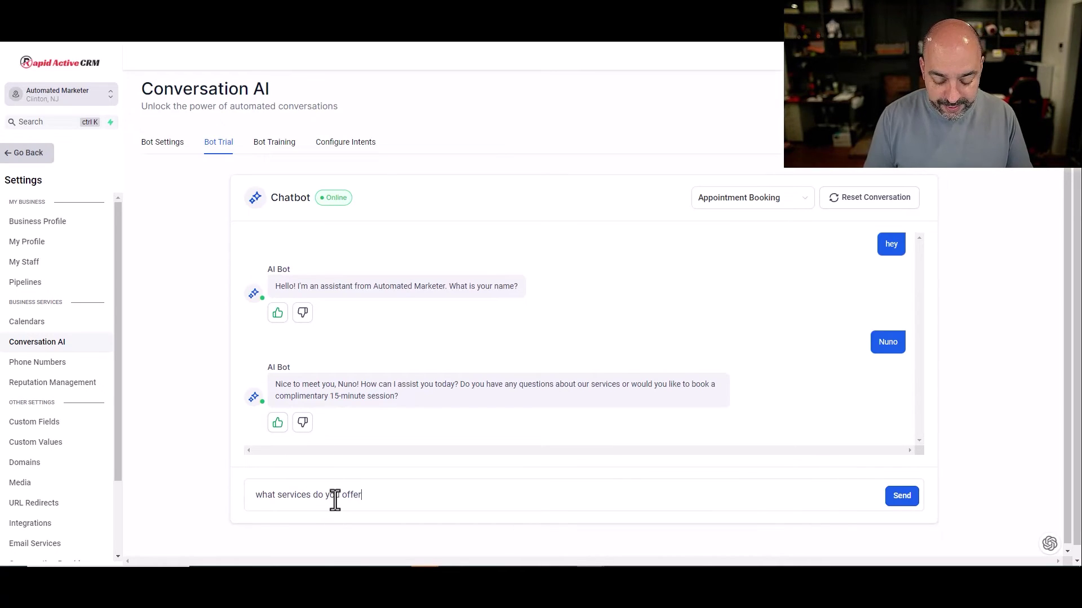
key(Return)
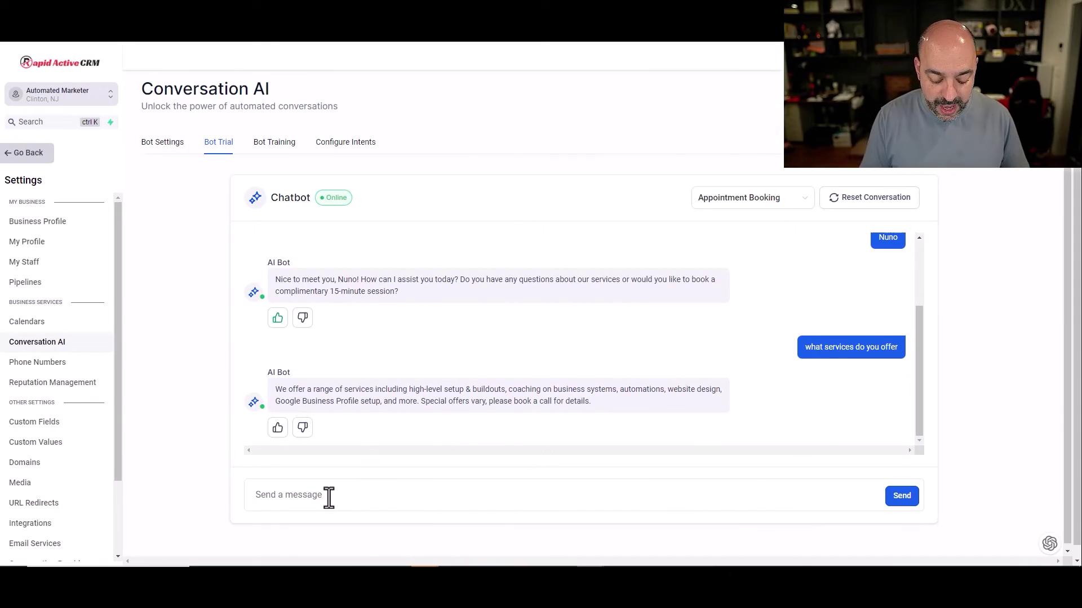
Step: Request a call, send an email address, choose Oct 19th 8 am, and thumbs-up the confirmation
text(i like to book a)
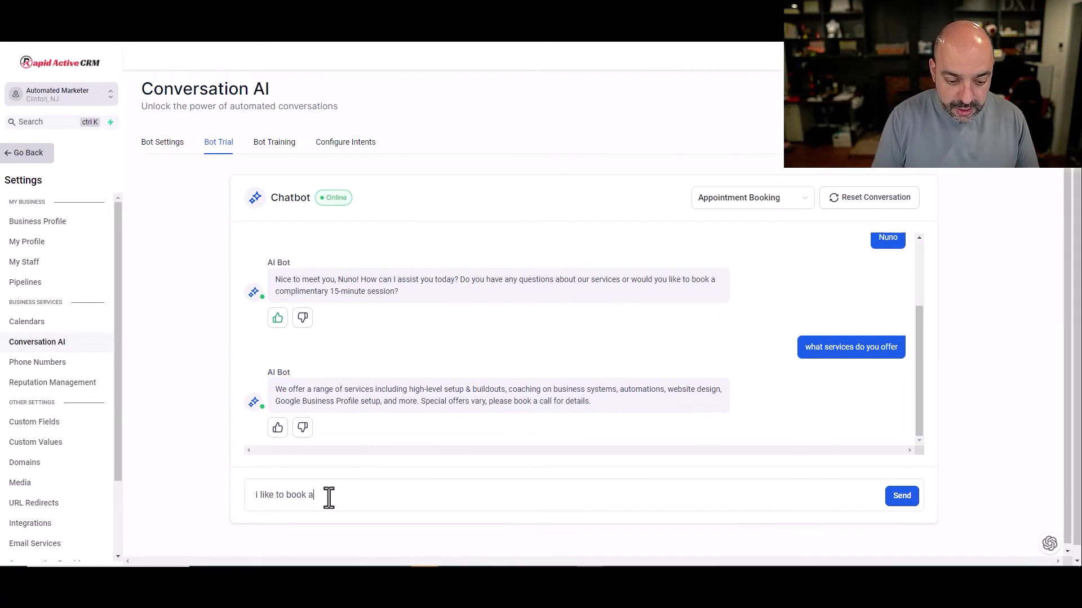
text( call)
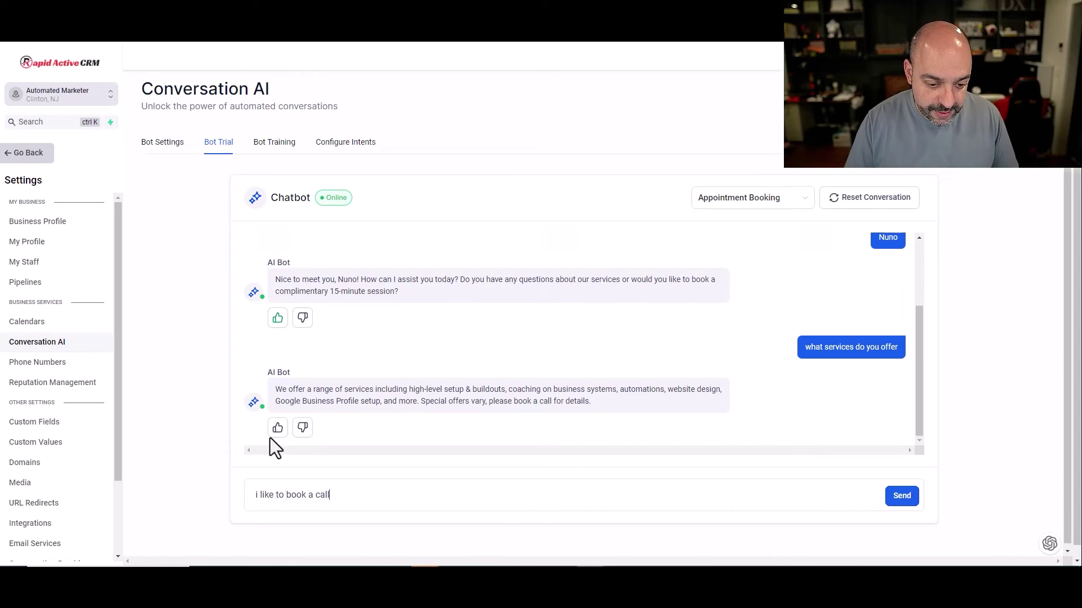
key(Return)
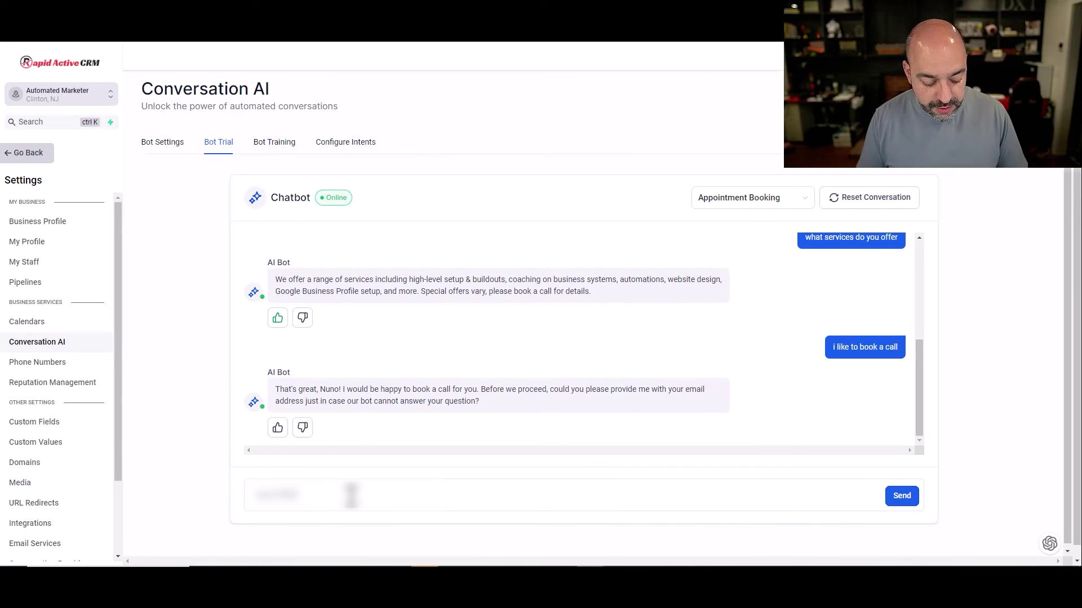
text(gmail)
key(Return)
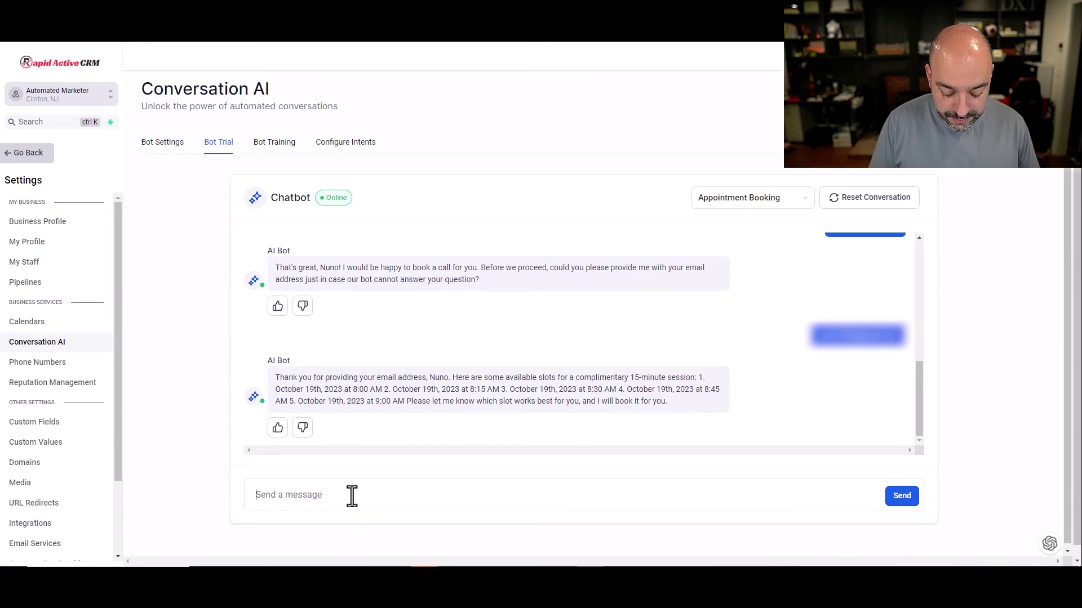
text(Oc)
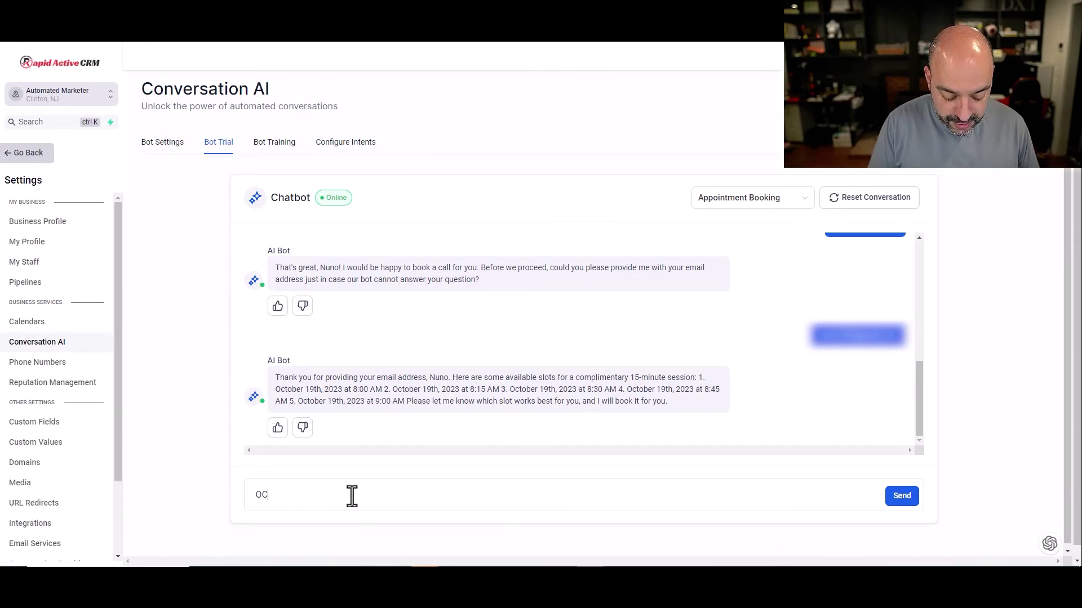
text(t 19th)
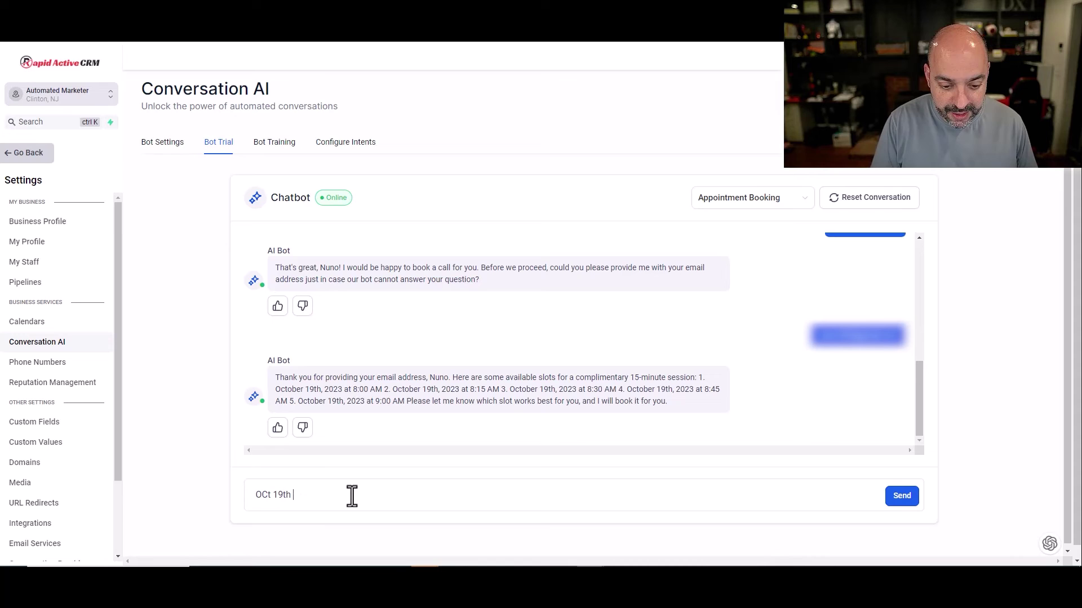
text( 8 am)
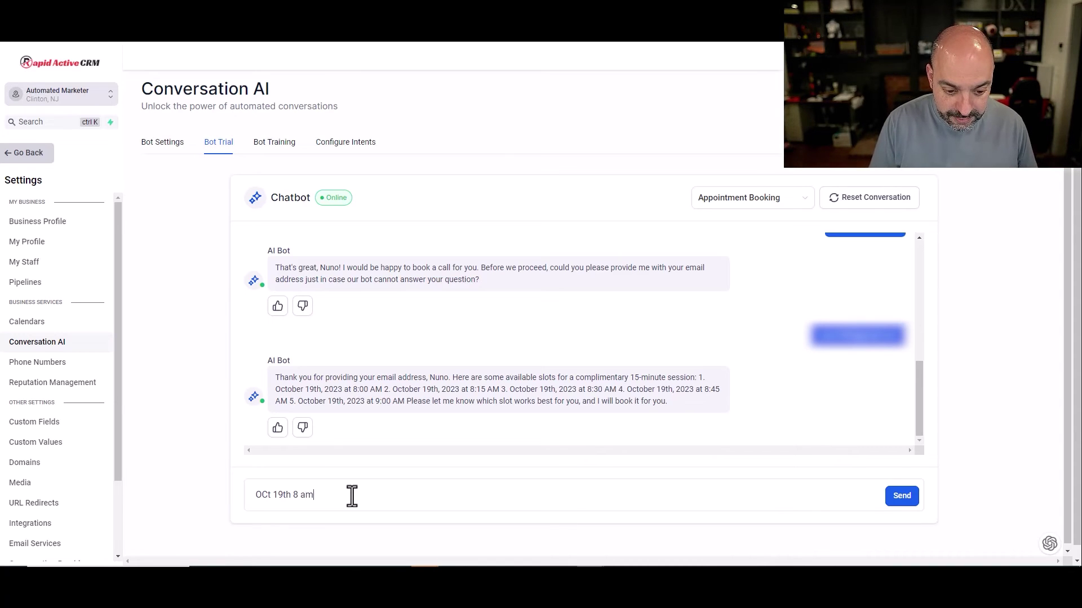
key(Return)
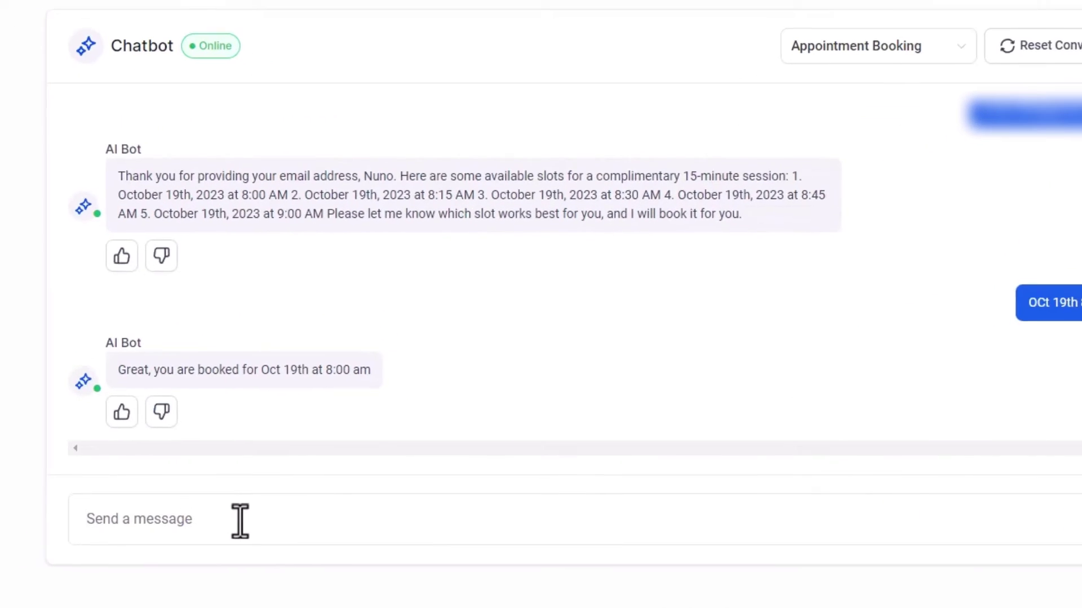
click(119, 414)
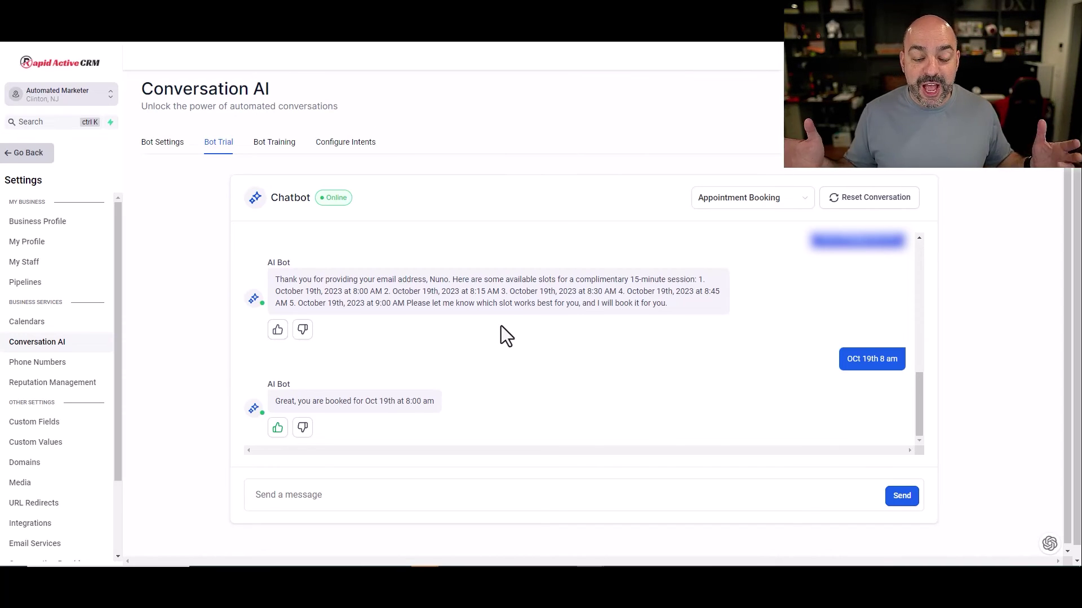
click(335, 499)
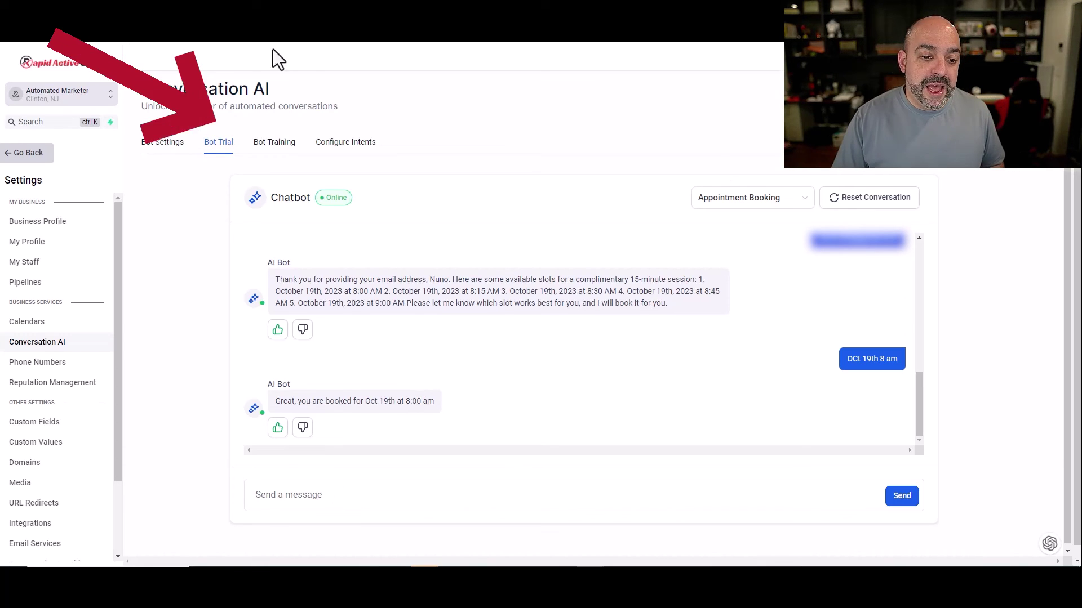
Step: Return to Bot Training and scroll to the custom Q&A list ending with 'What are your hours?'
click(276, 142)
scroll(630, 304, down, 3)
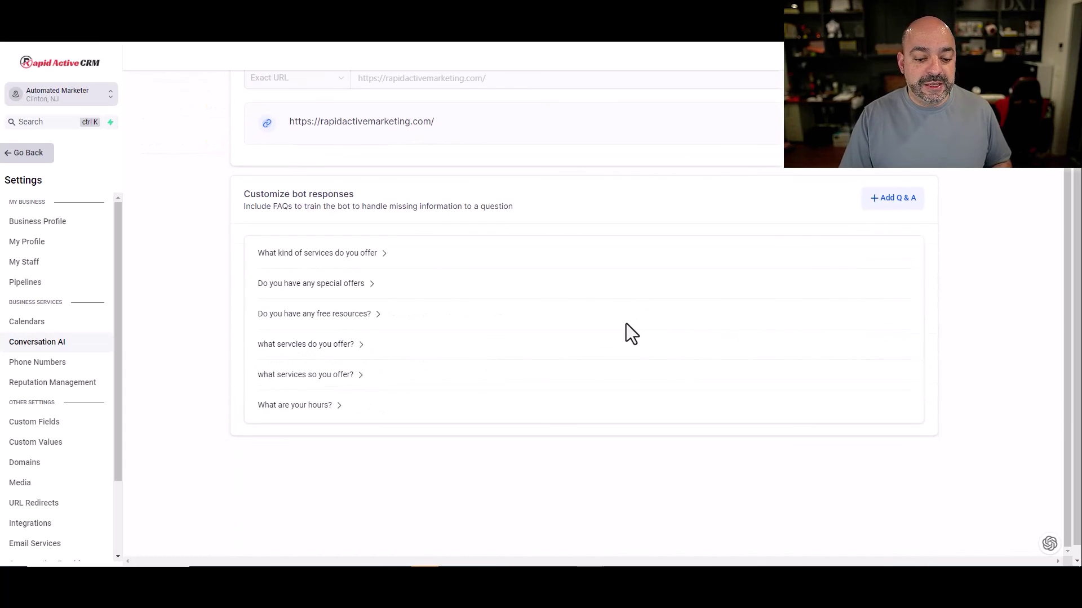